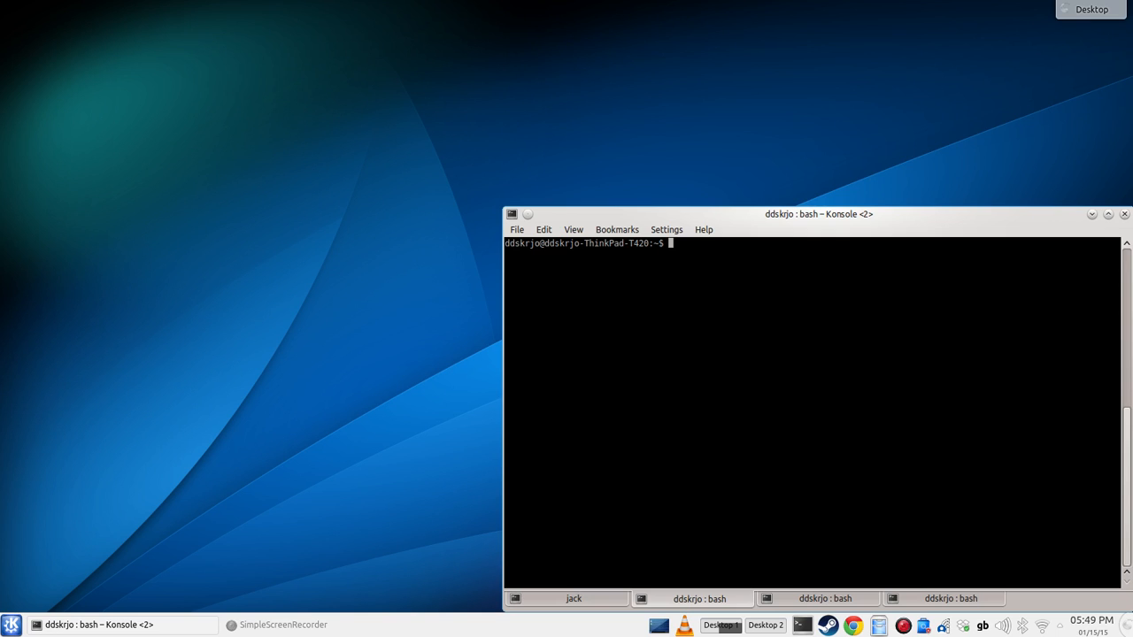
# Step: Enter the command muse2 at the shell prompt without running it
pyautogui.write('muse2')
pyautogui.press('BackSpace')
pyautogui.write('2')
pyautogui.hotkey('shift', 'Left')
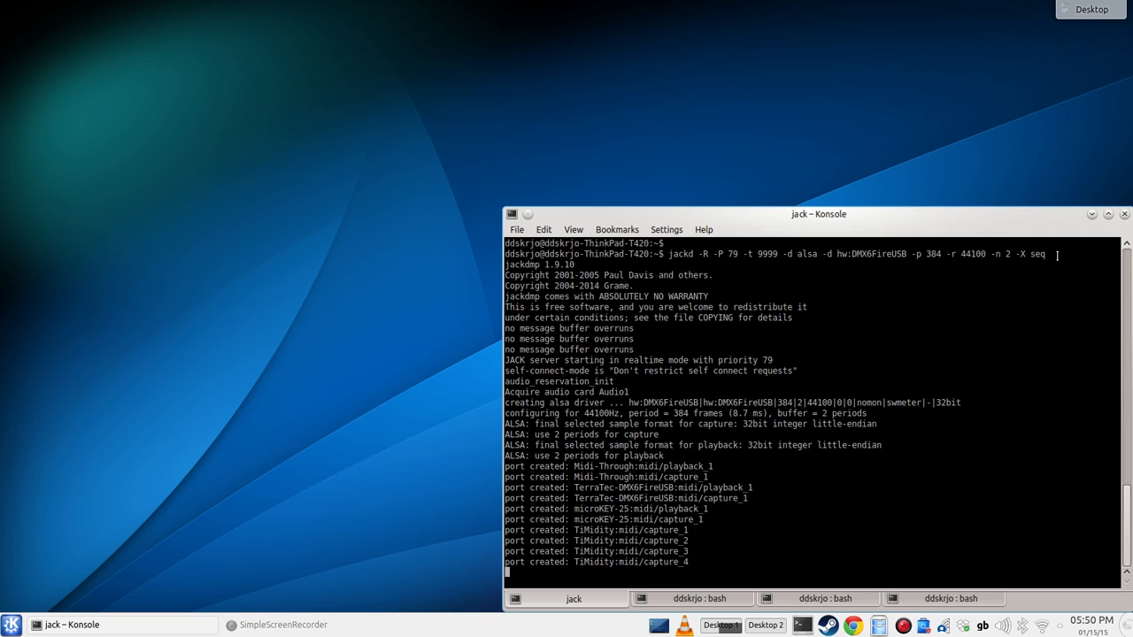
# Step: Review the jackd launch options and the created MIDI ports in the jack session, and return to the muse2 prompt
pyautogui.moveTo(1057, 254); pyautogui.dragTo(1013, 254)
pyautogui.click(696, 565)
pyautogui.moveTo(696, 564); pyautogui.dragTo(499, 469)
pyautogui.click(638, 476)
pyautogui.click(699, 599)
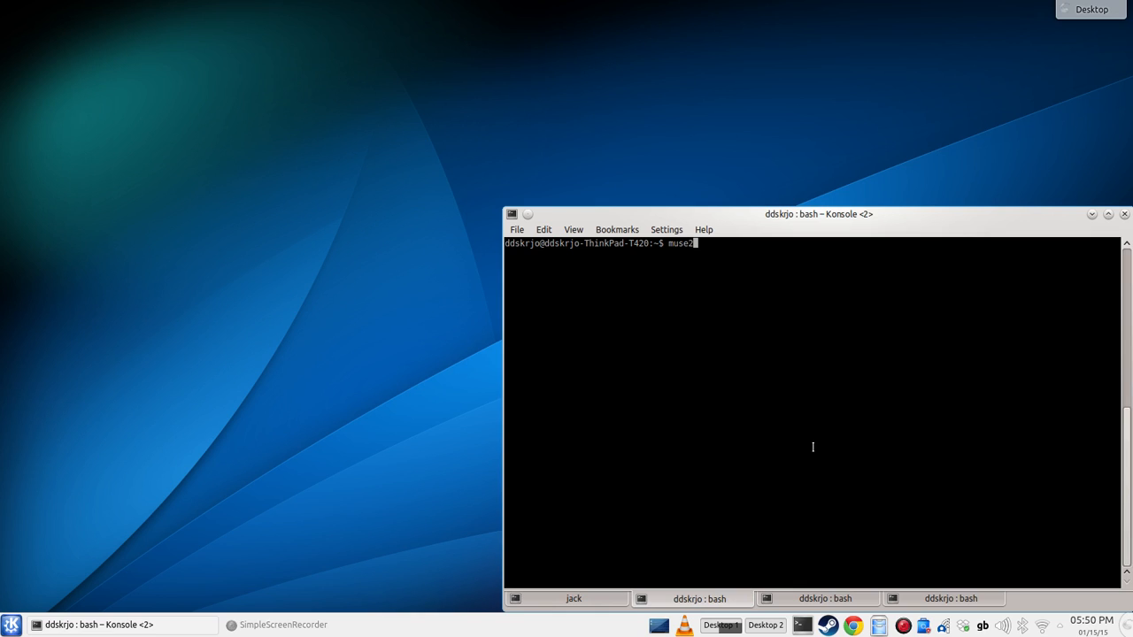
# Step: Run muse2 -h and read through its flags, Qt options and plugin path environment variables
pyautogui.write('-h')
pyautogui.press('Return')
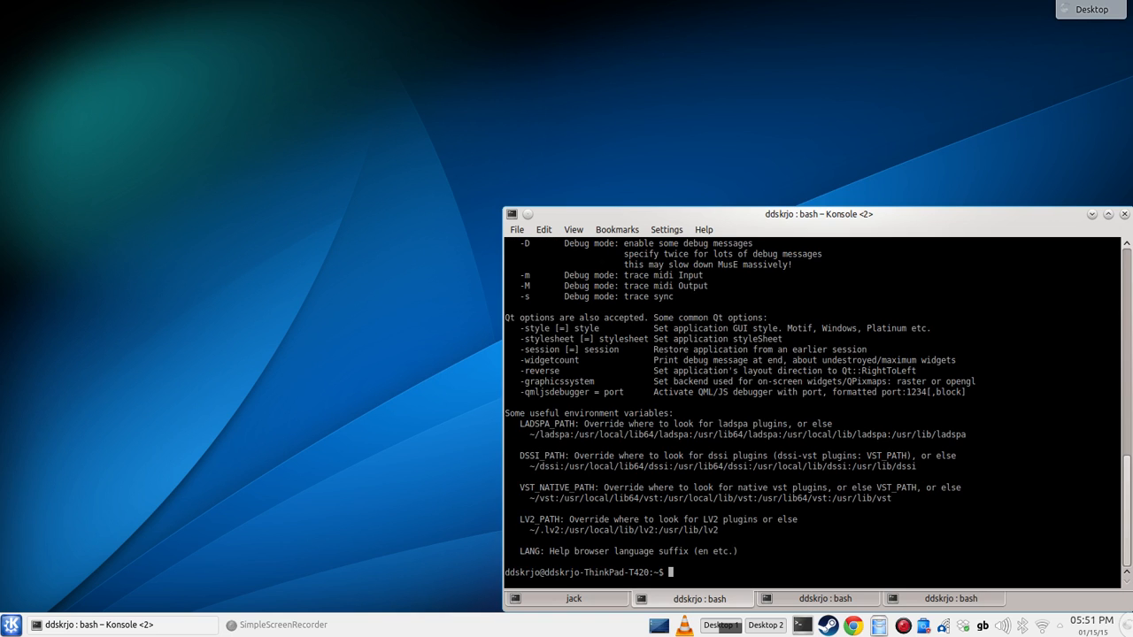
pyautogui.scroll(4, 818, 409)
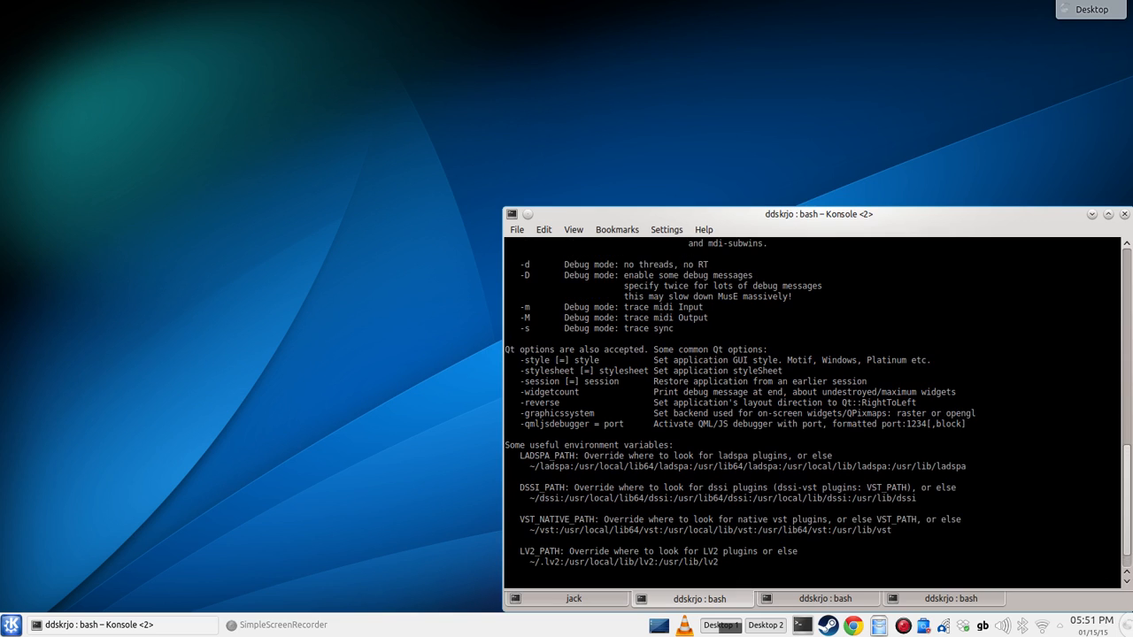
pyautogui.scroll(4, 818, 409)
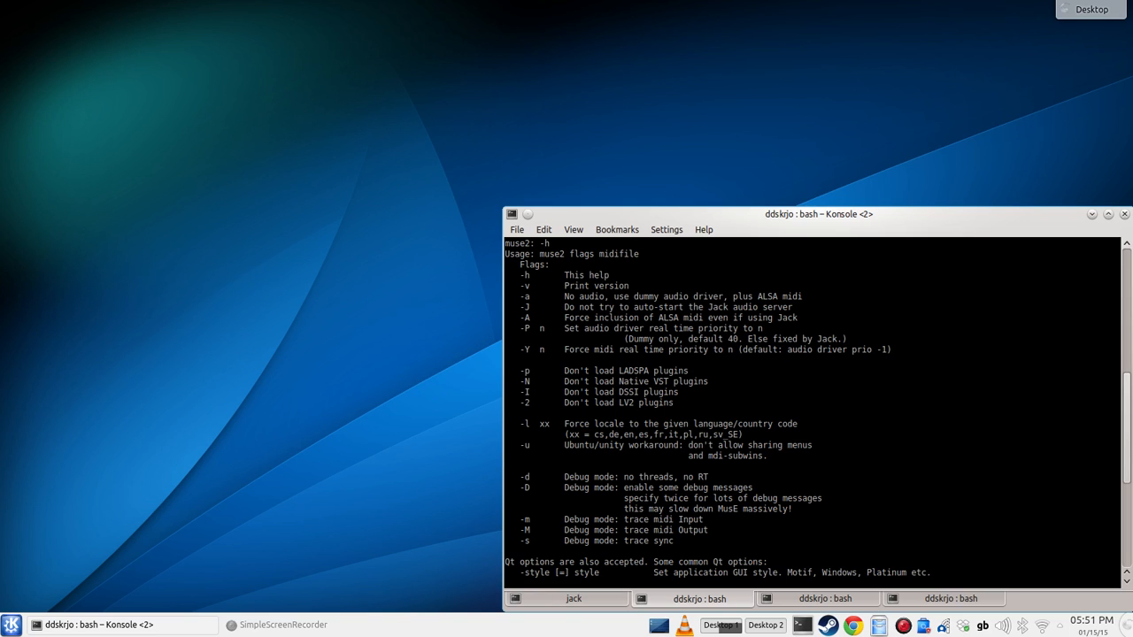
pyautogui.scroll(-4, 818, 409)
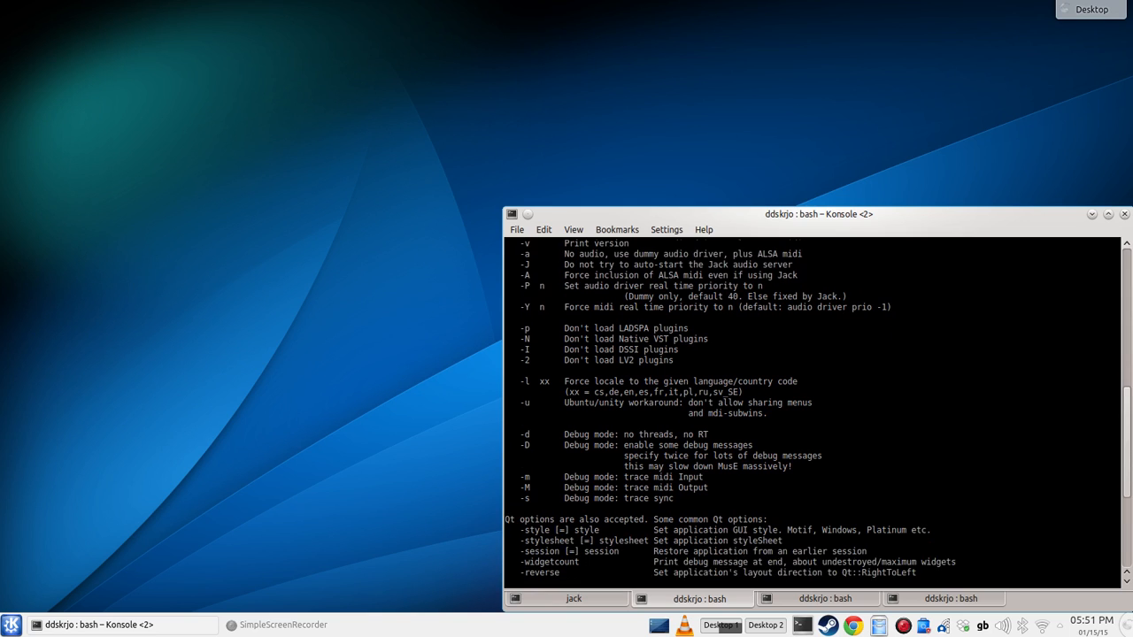
pyautogui.scroll(-4, 818, 409)
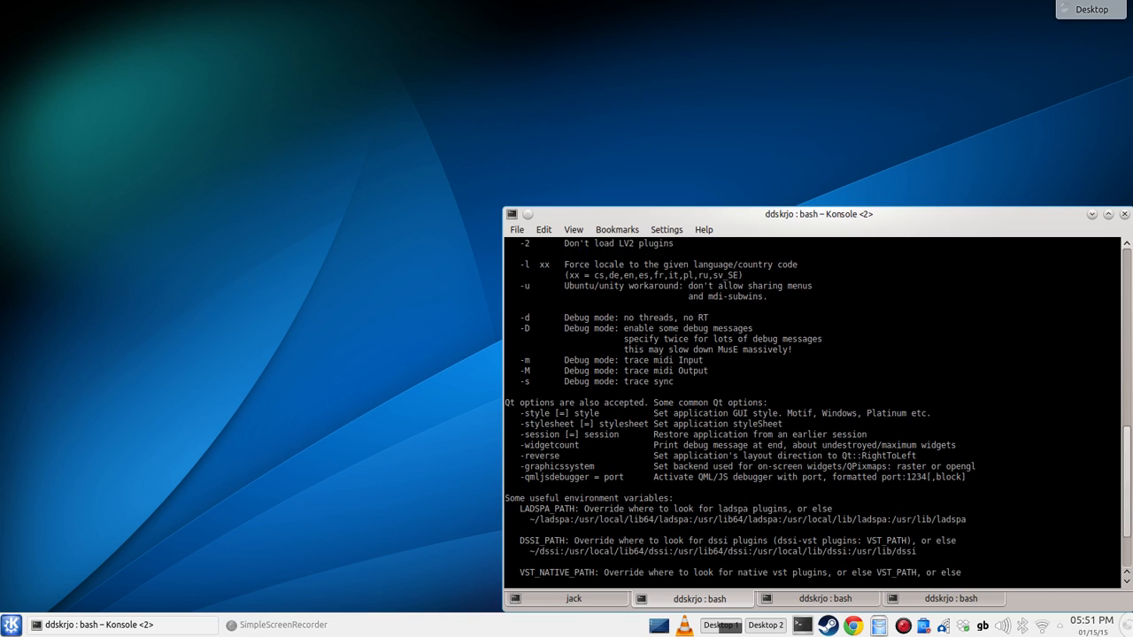
pyautogui.scroll(-1, 817, 409)
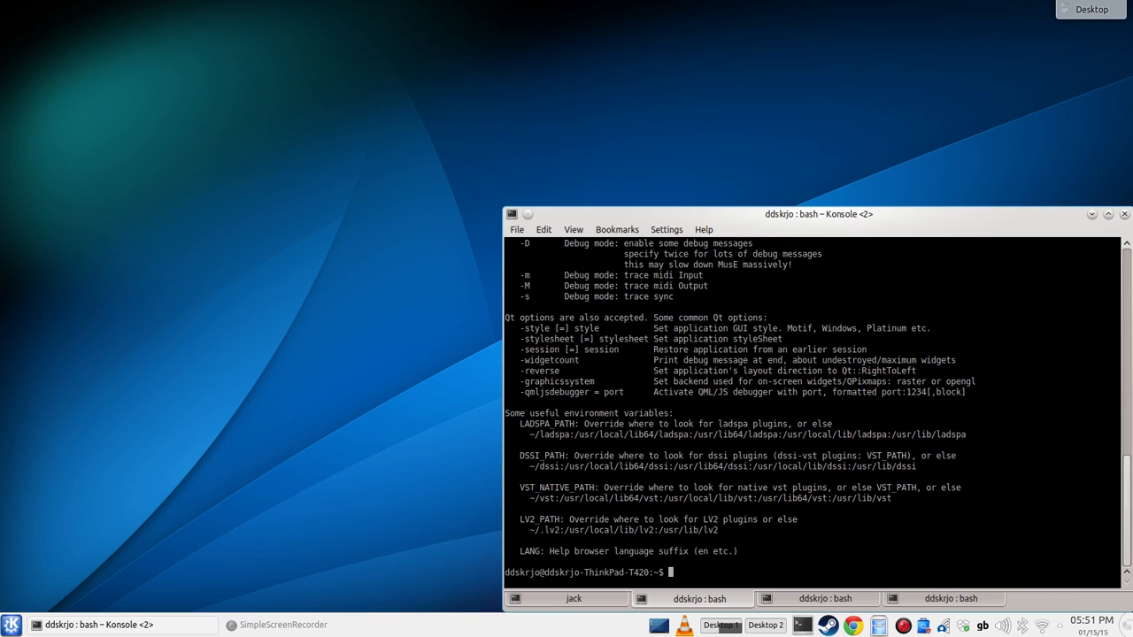
# Step: Launch MusE with the command muse2 and dismiss the startup tip
pyautogui.write('muse2')
pyautogui.press('Return')
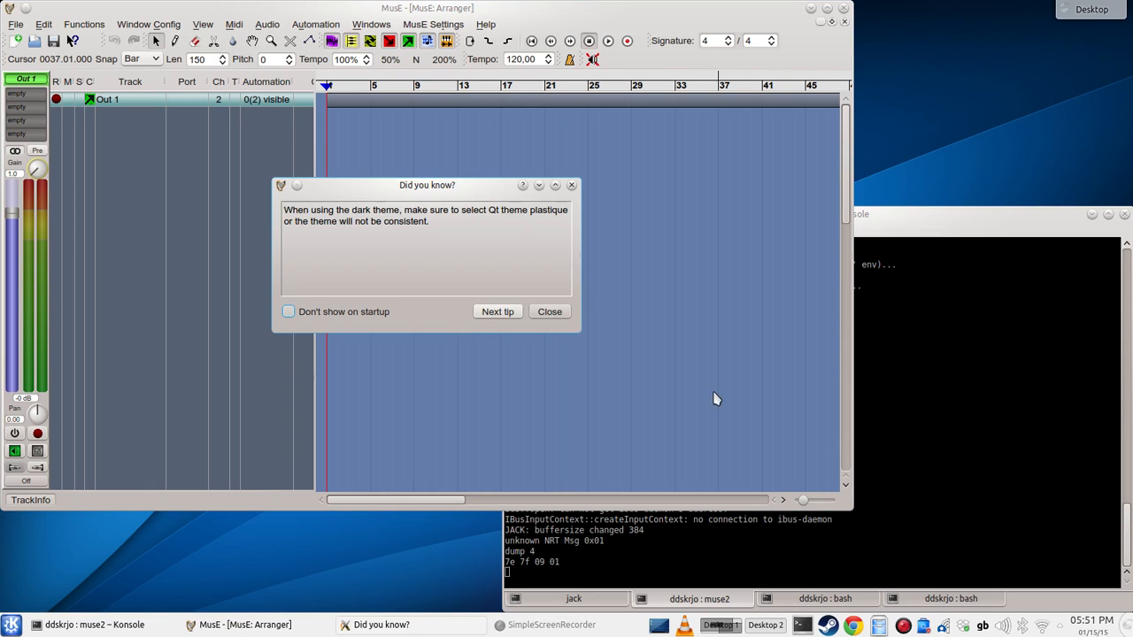
pyautogui.click(550, 312)
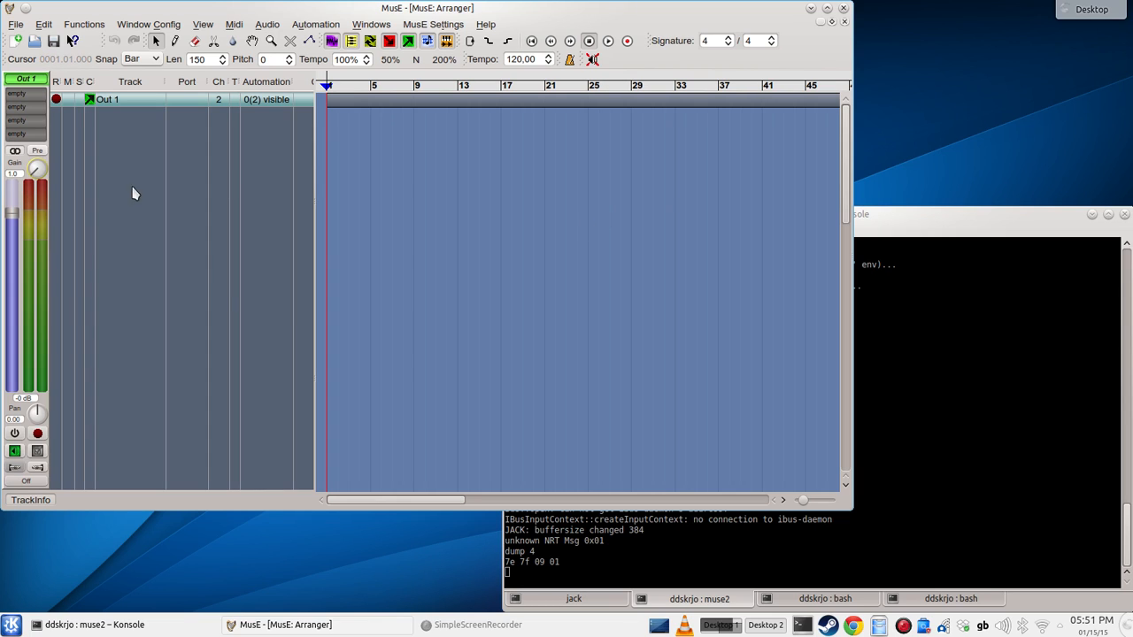
# Step: Add the LV2 synth Dexed LV2 as a new synth track in the arranger
pyautogui.moveTo(353, 128); pyautogui.dragTo(797, 363)
pyautogui.rightClick(154, 146)
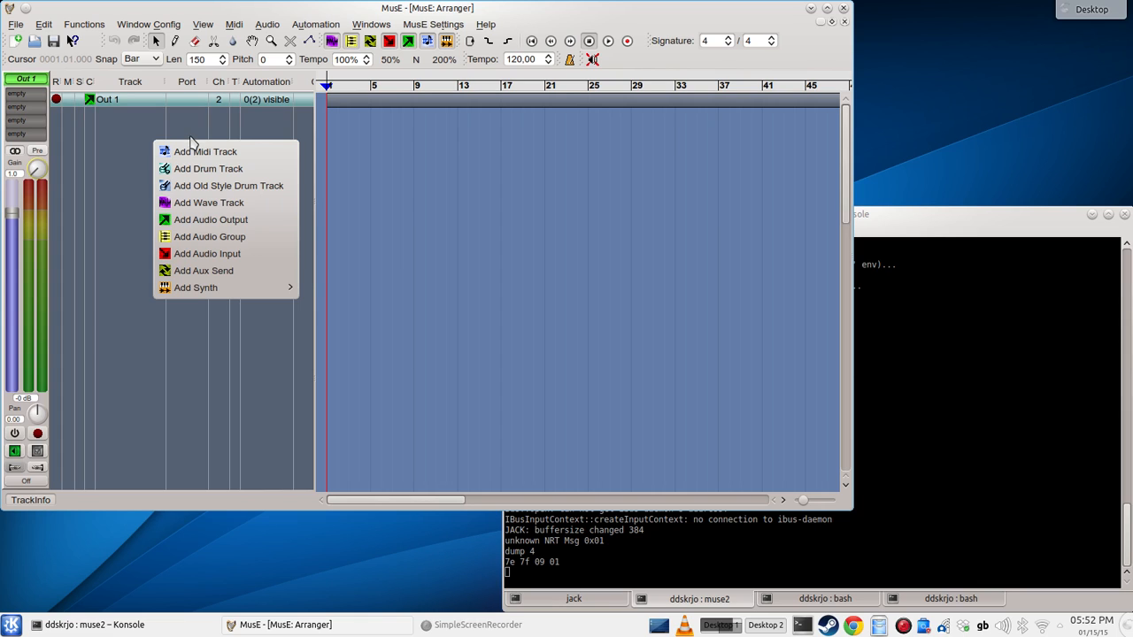
pyautogui.moveTo(198, 288)
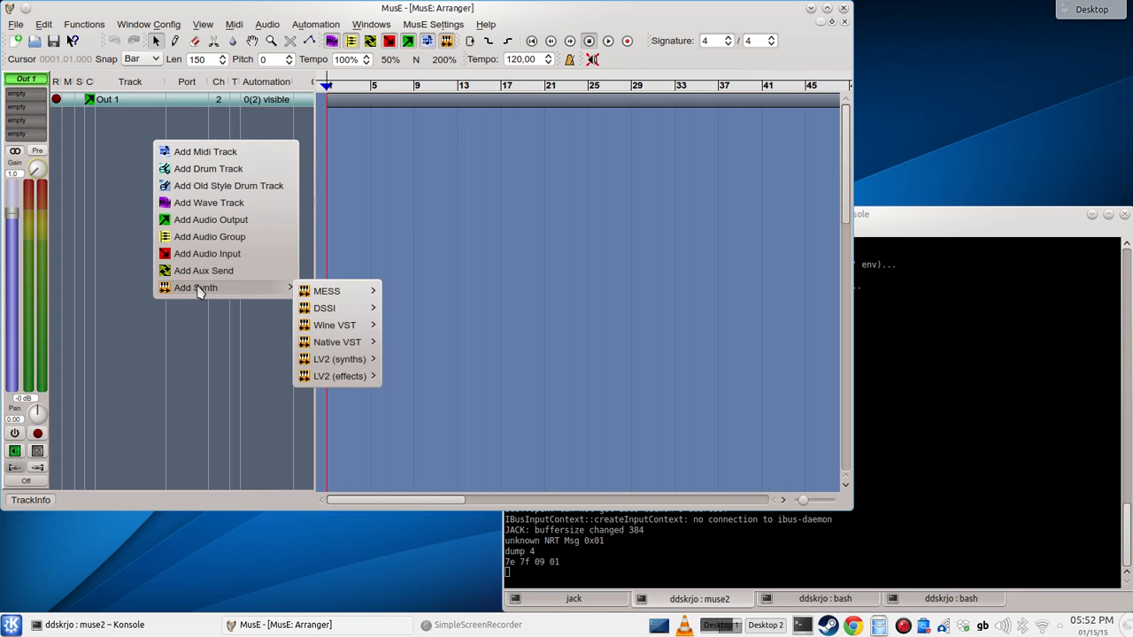
pyautogui.moveTo(327, 298)
pyautogui.moveTo(342, 363)
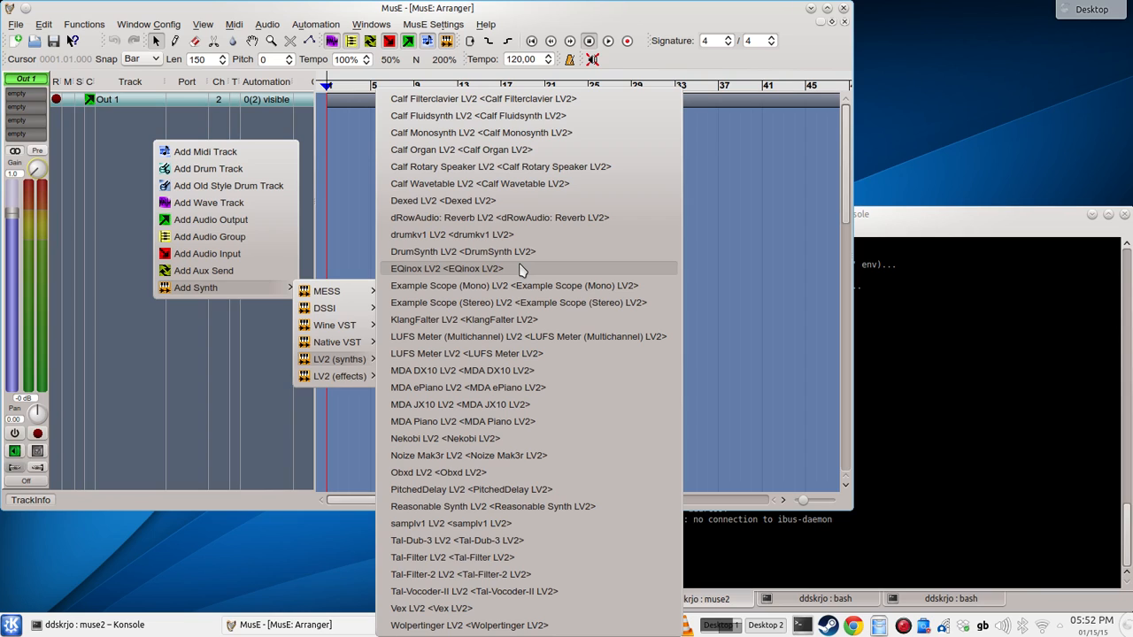
pyautogui.click(485, 205)
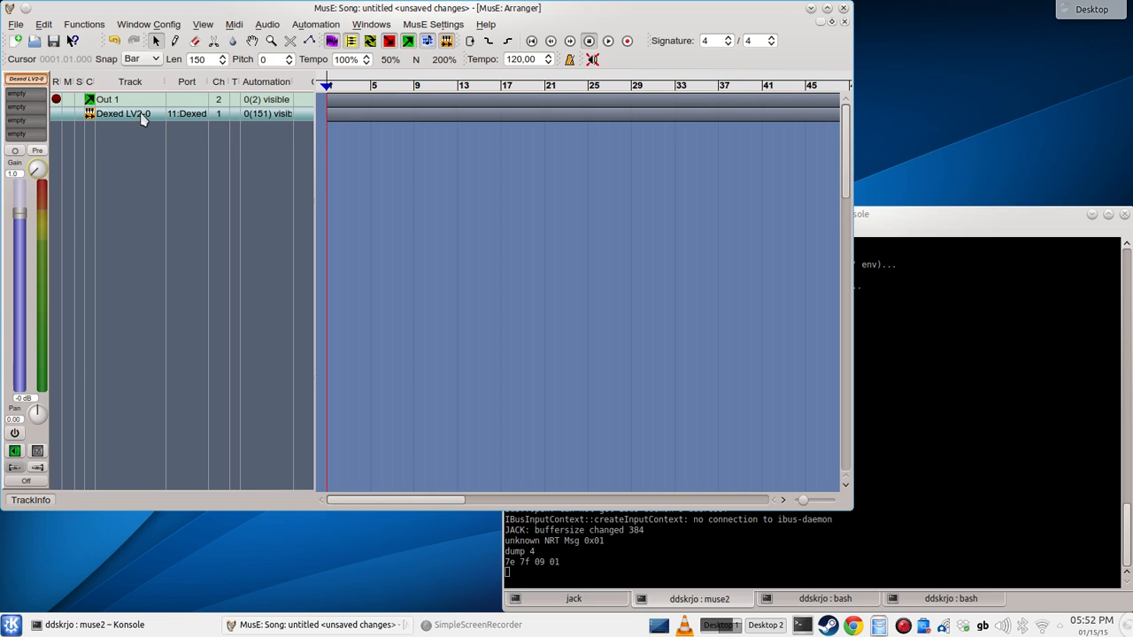
# Step: Examine the automation parameter lists of the Dexed synth track and the Out 1 track
pyautogui.click(221, 116)
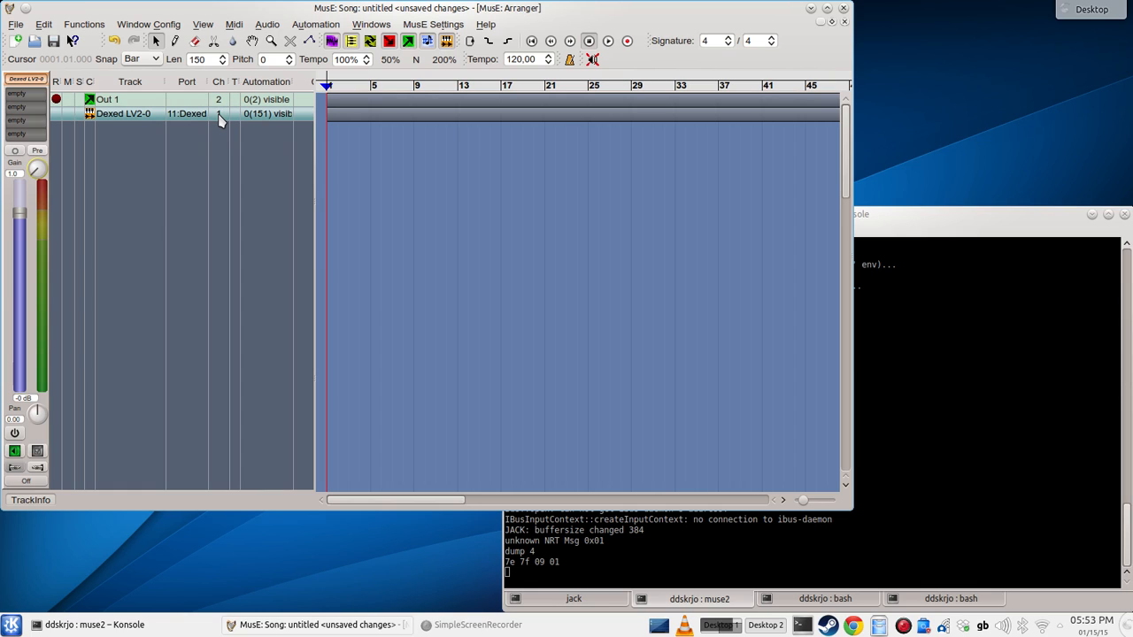
pyautogui.click(267, 120)
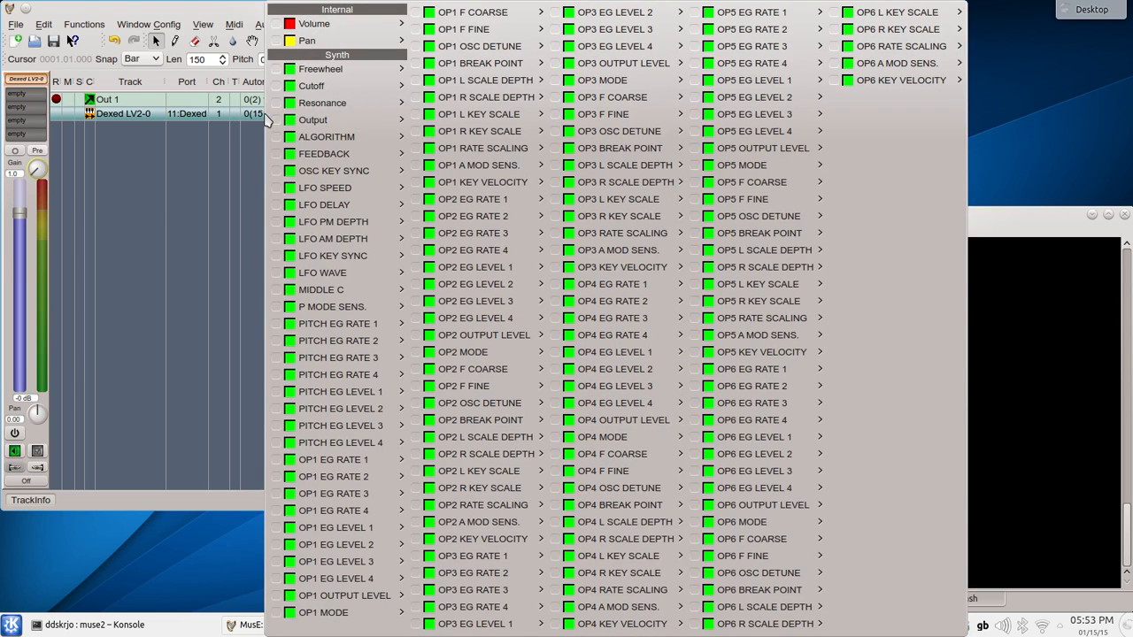
pyautogui.click(223, 142)
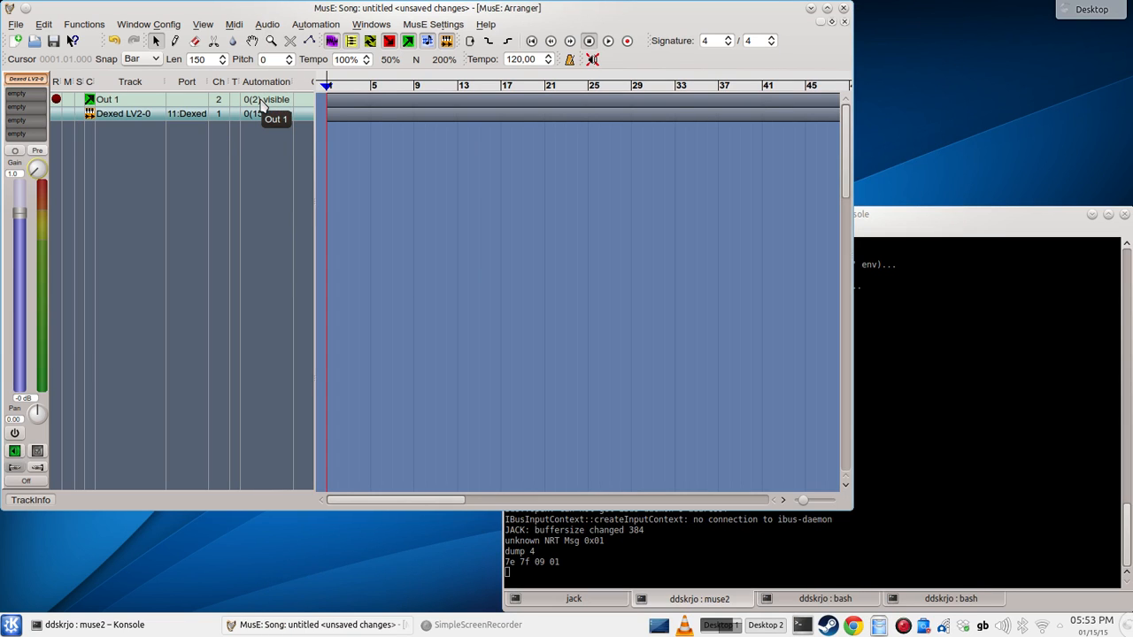
pyautogui.click(275, 102)
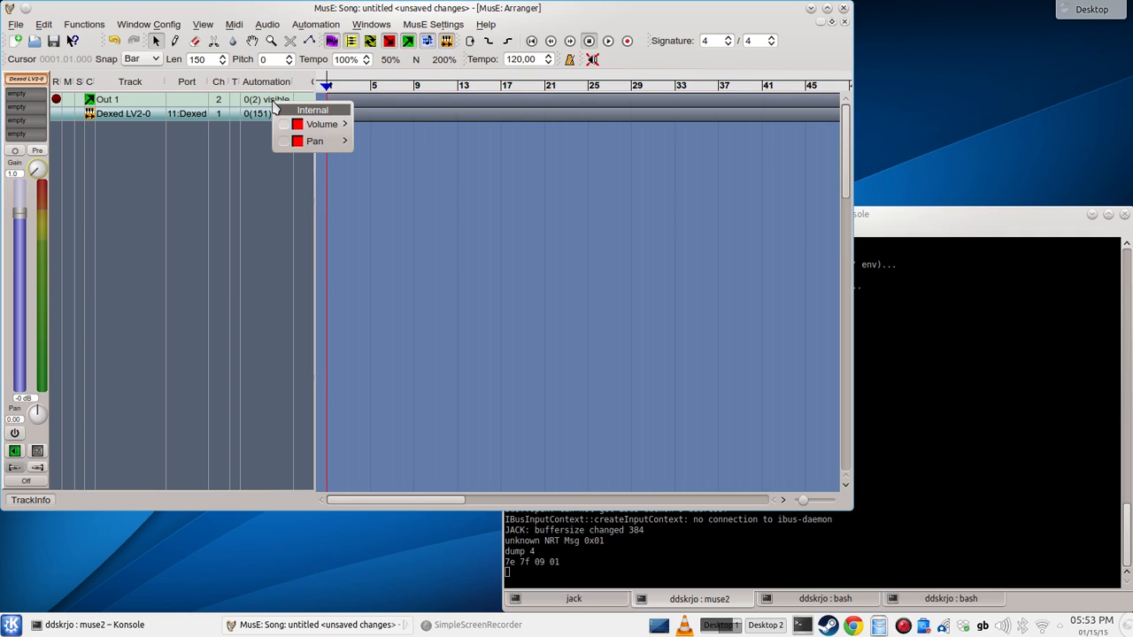
pyautogui.moveTo(304, 131)
pyautogui.click(243, 139)
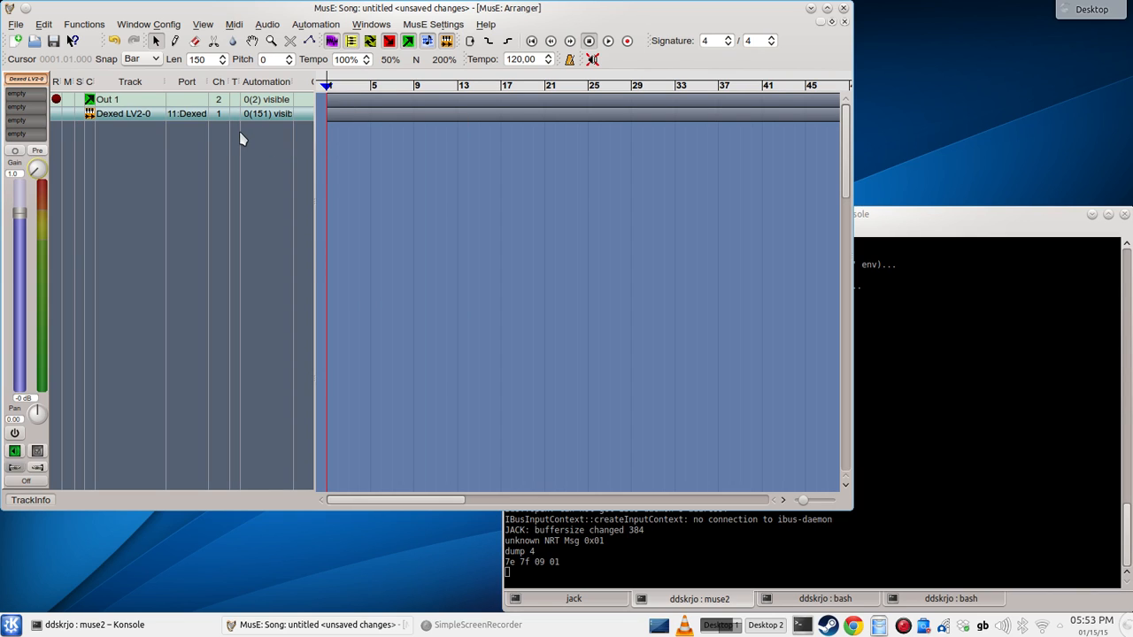
# Step: Add a MIDI track and route its output port to 11:Dexed LV2-0
pyautogui.rightClick(149, 133)
pyautogui.click(175, 140)
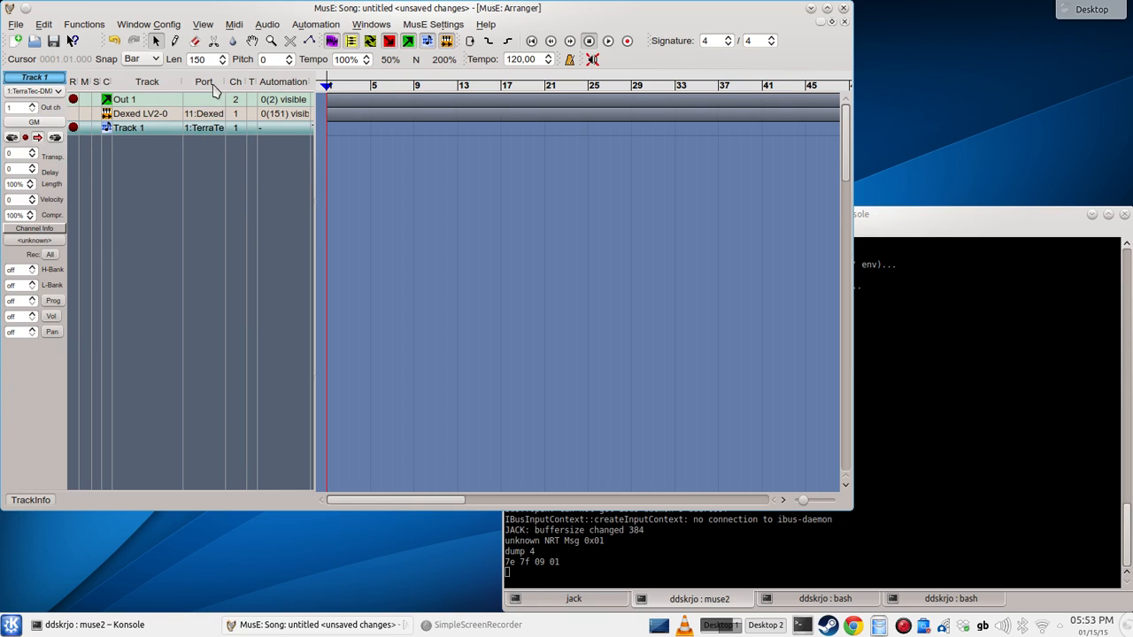
pyautogui.click(215, 133)
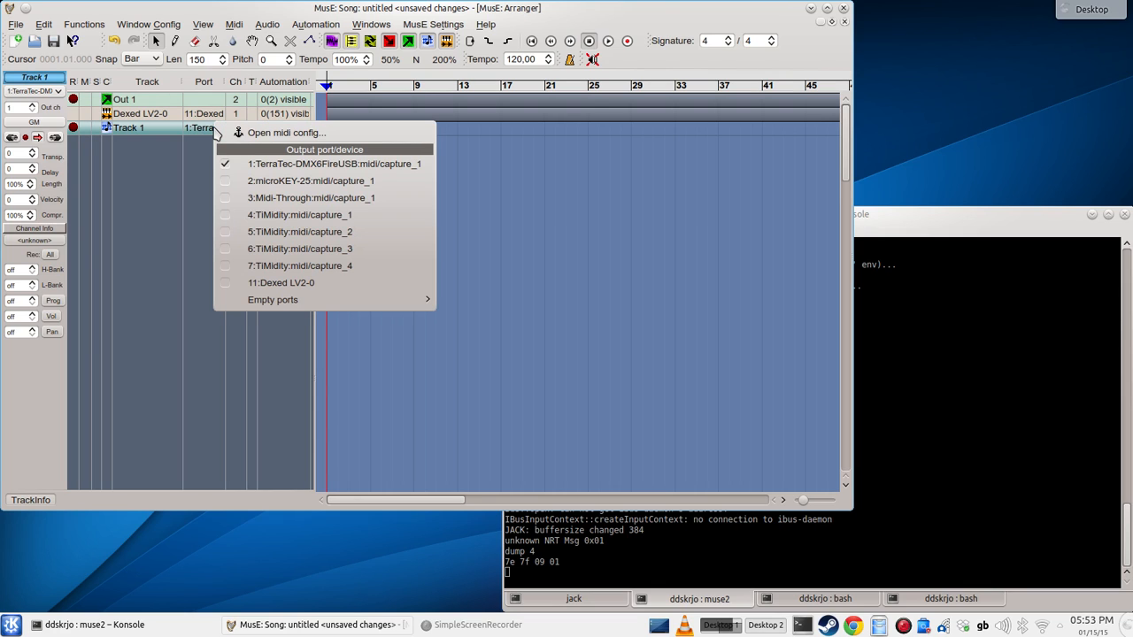
pyautogui.click(257, 283)
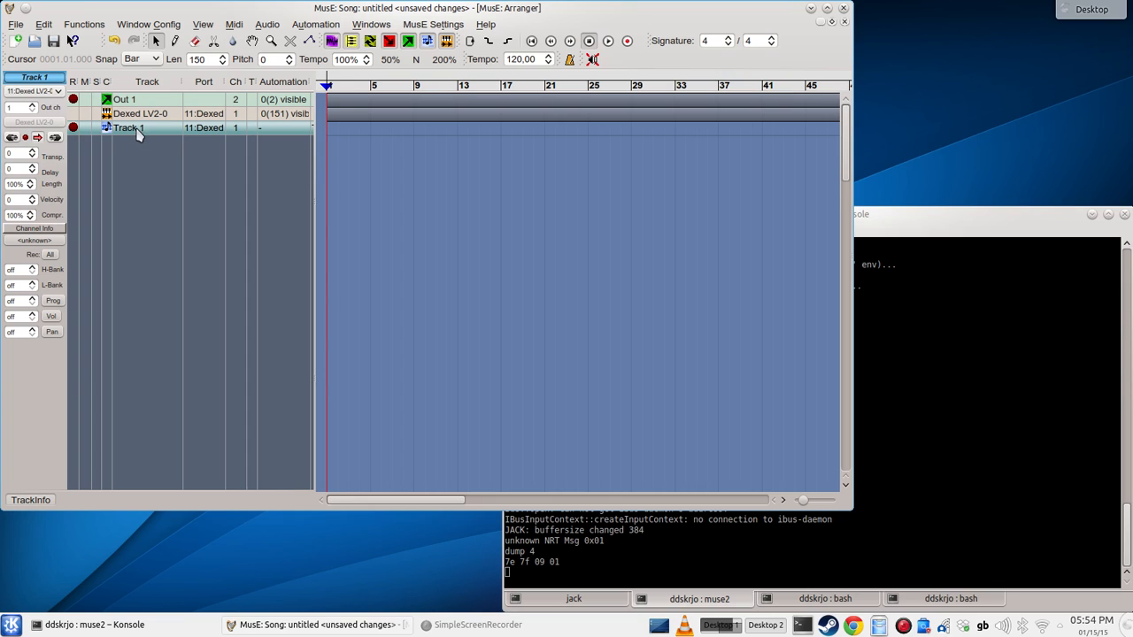
pyautogui.click(209, 133)
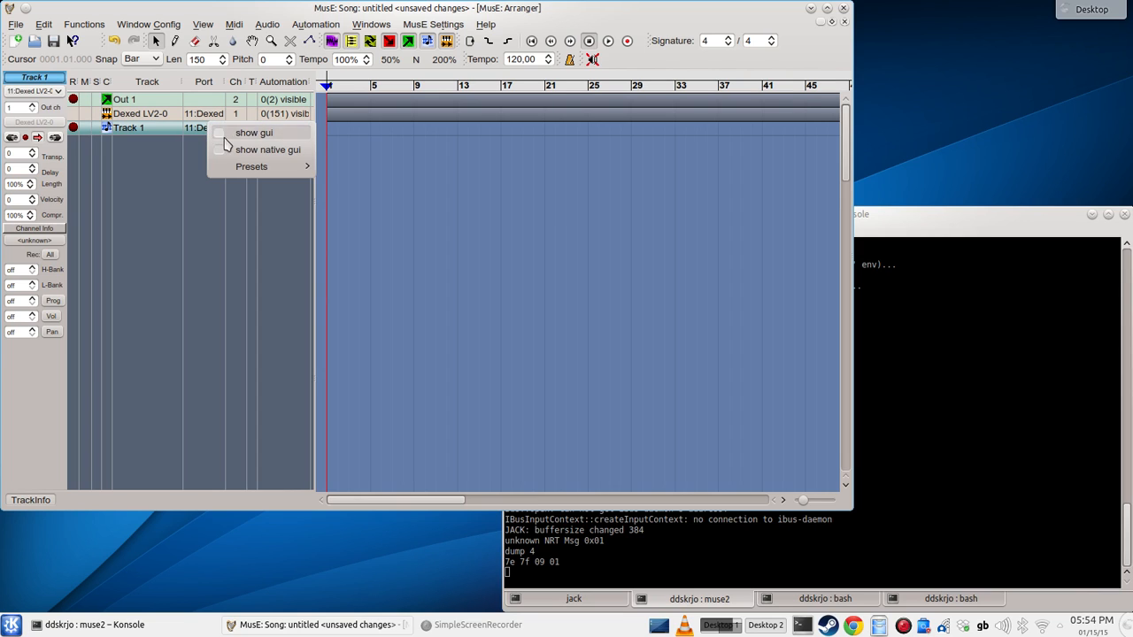
pyautogui.click(247, 153)
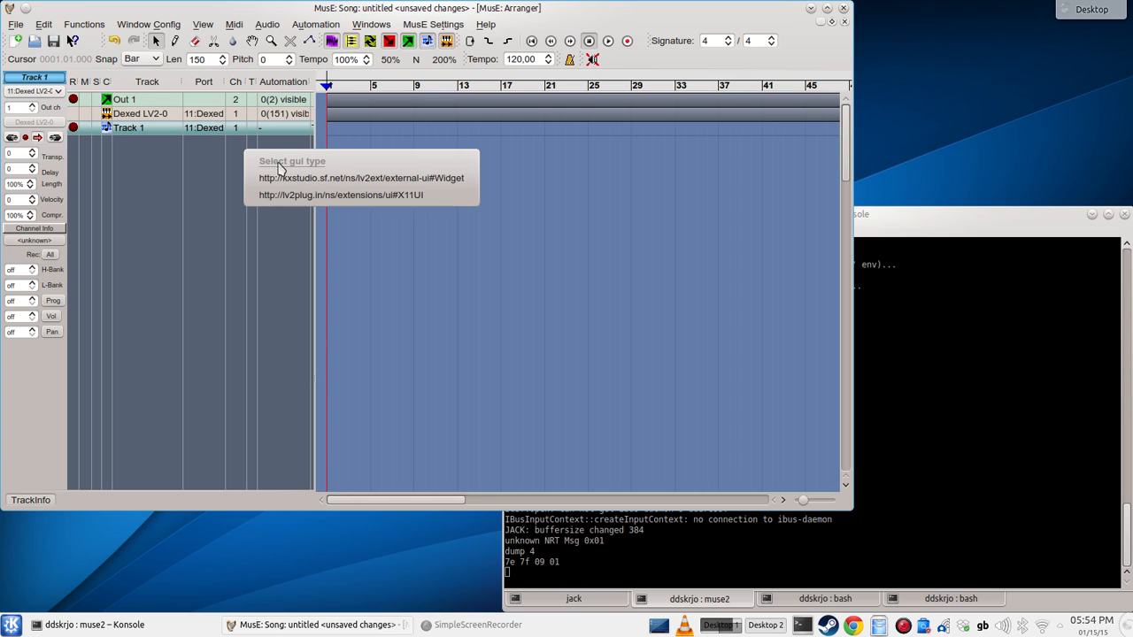
pyautogui.click(223, 157)
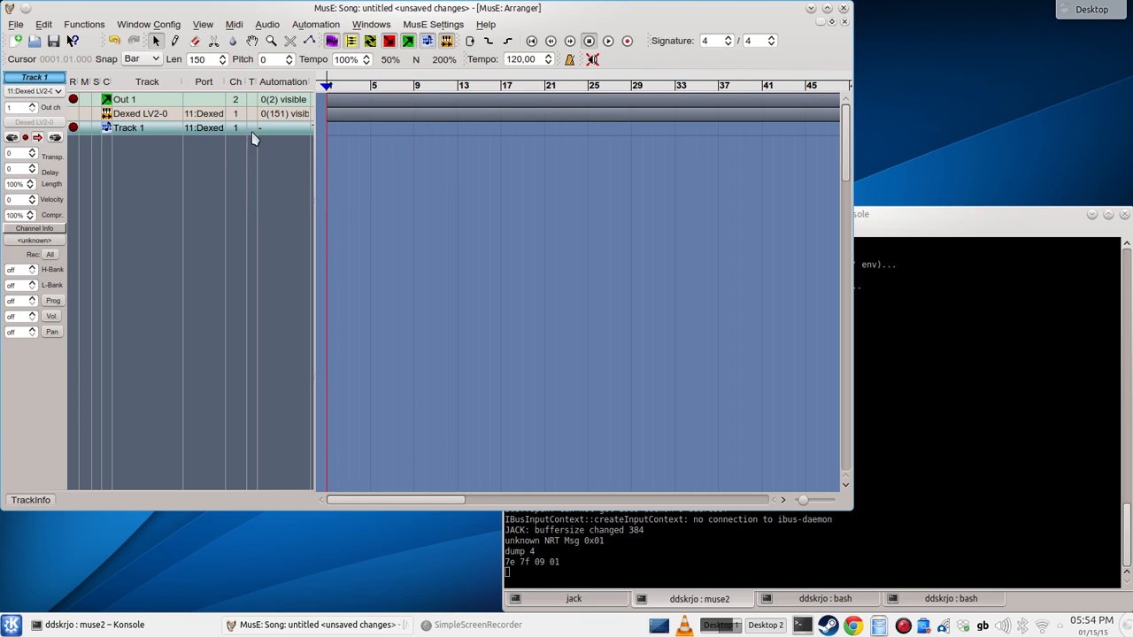
# Step: Show Dexed's native GUI from Track 1 using the kxstudio external-ui Widget type, and move its window clear of the track list
pyautogui.rightClick(206, 131)
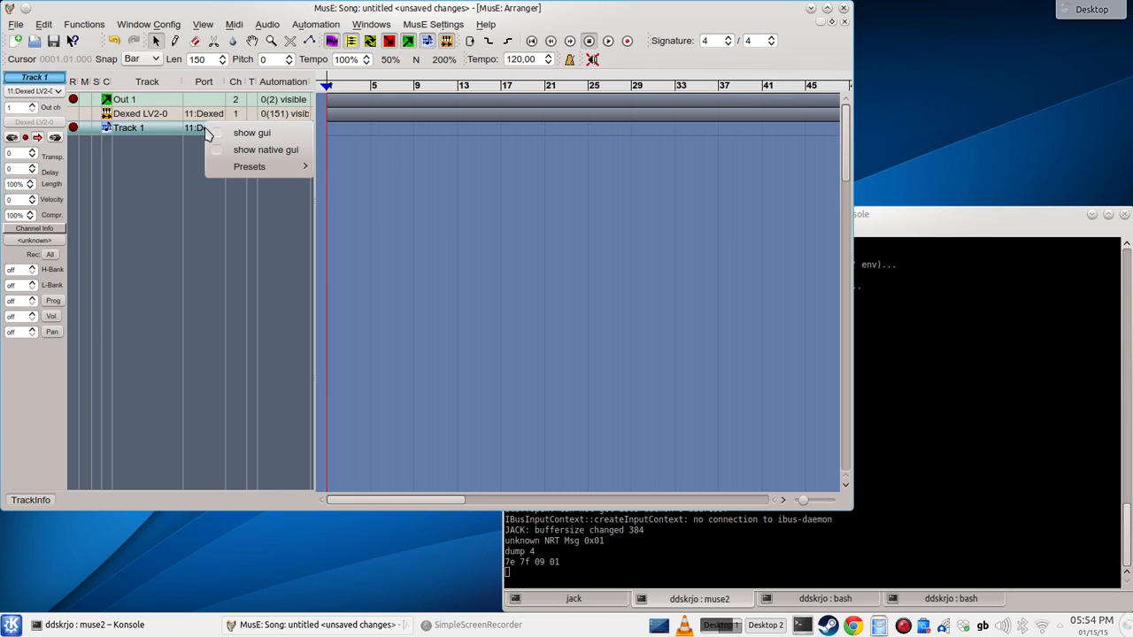
pyautogui.click(256, 152)
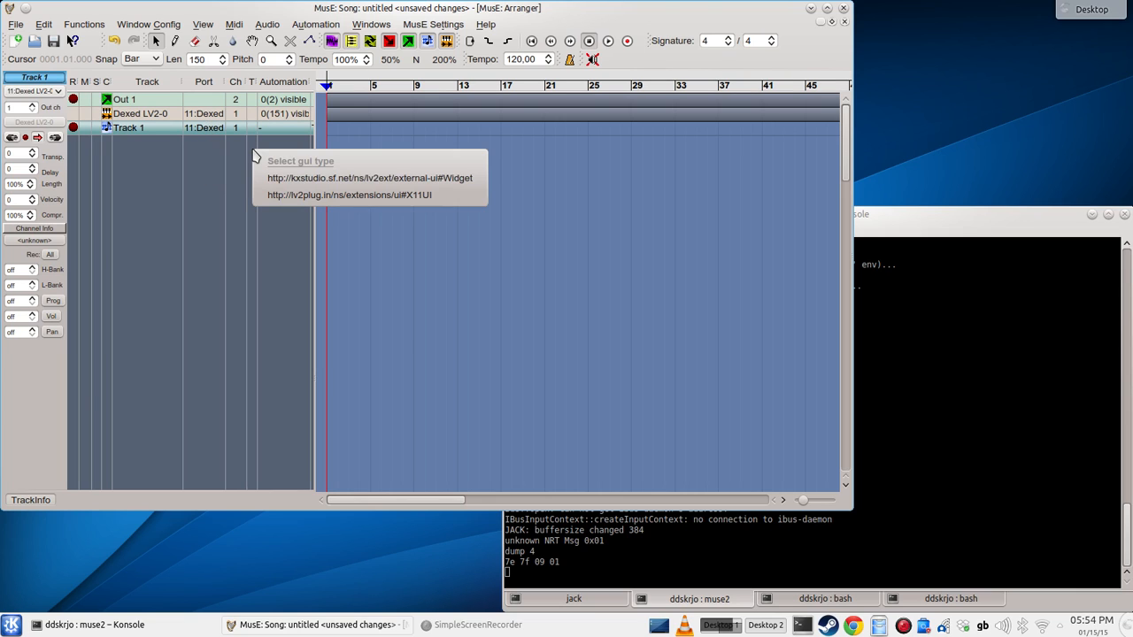
pyautogui.click(353, 178)
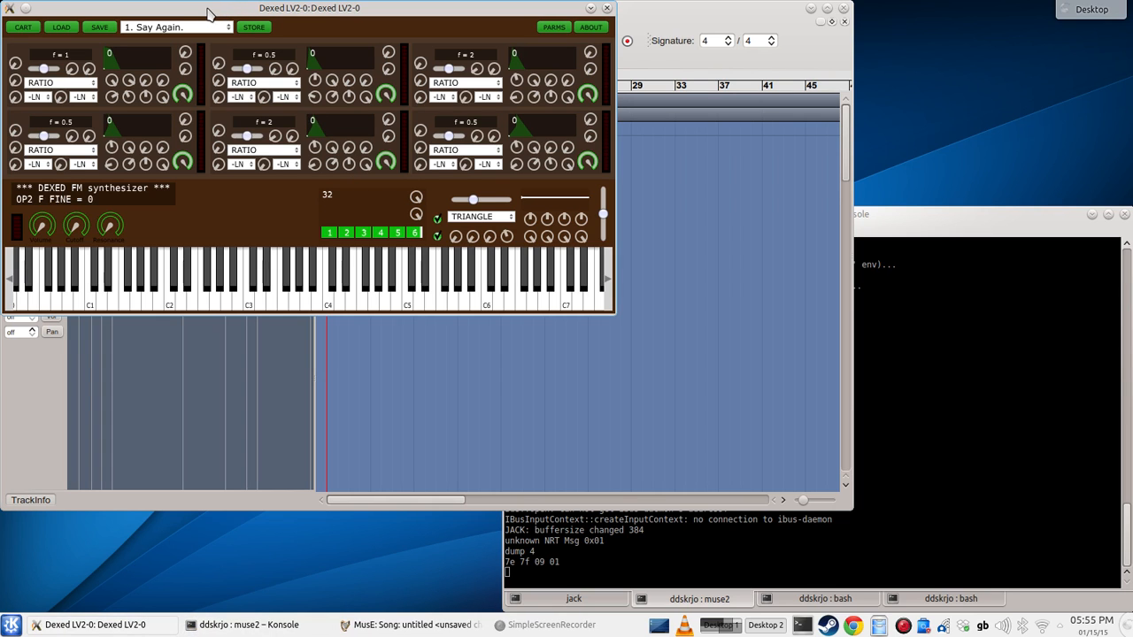
pyautogui.moveTo(211, 11); pyautogui.dragTo(721, 8)
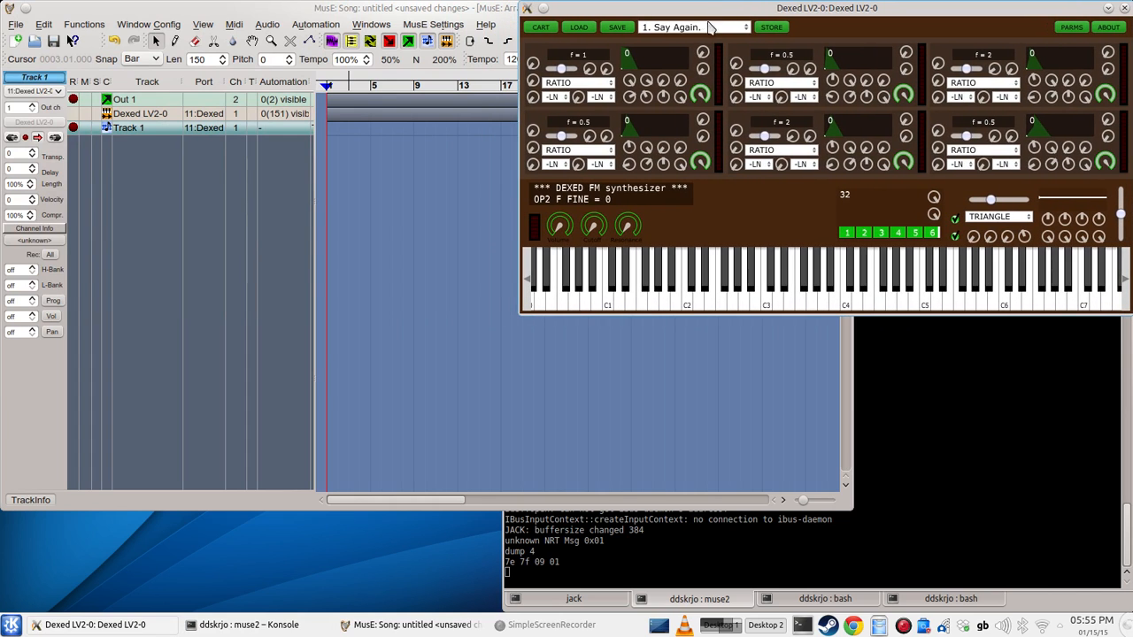
# Step: Audition the Say Again. preset by playing several notes on Dexed's virtual keyboard, repeating C4
pyautogui.click(746, 297)
pyautogui.click(655, 297)
pyautogui.click(702, 297)
pyautogui.click(771, 297)
pyautogui.click(904, 297)
pyautogui.click(927, 299)
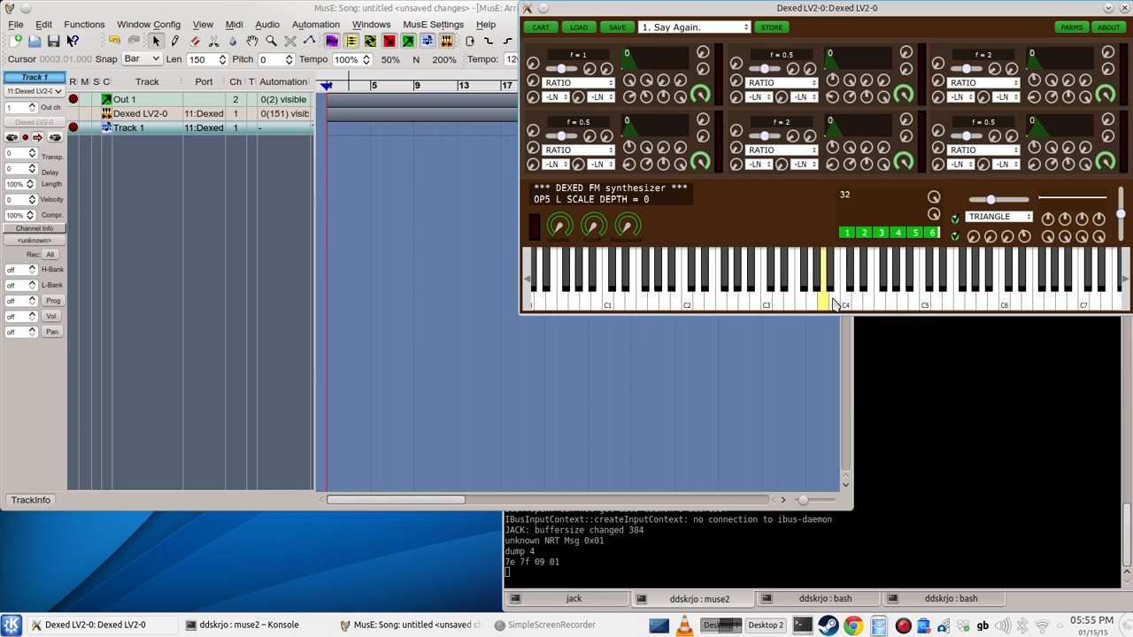
pyautogui.click(847, 296)
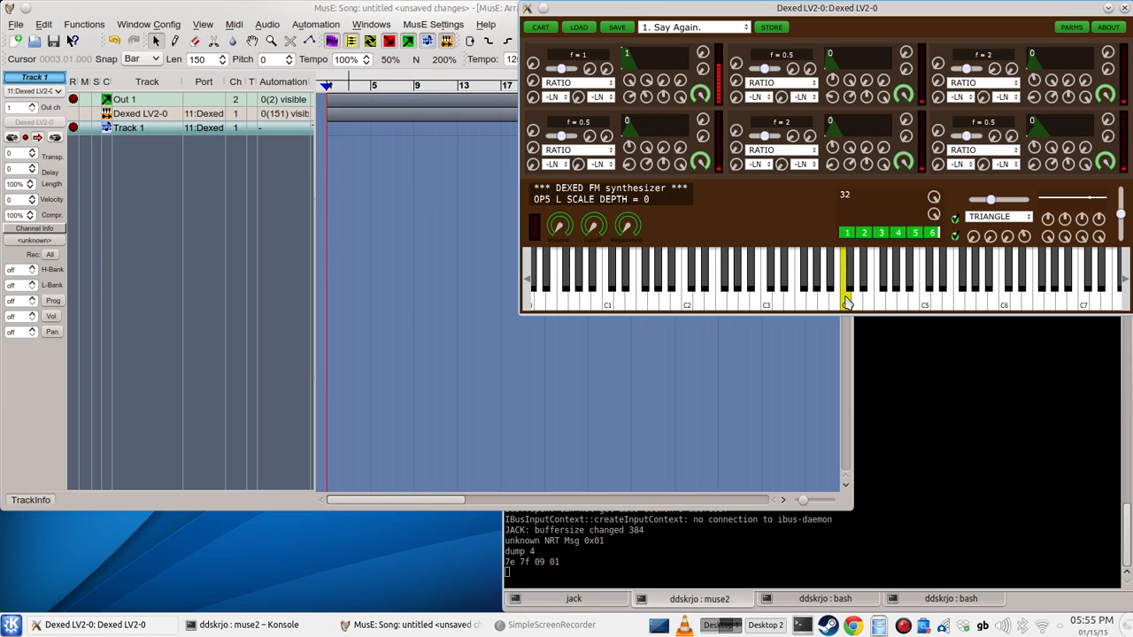
pyautogui.click(847, 297)
pyautogui.click(847, 299)
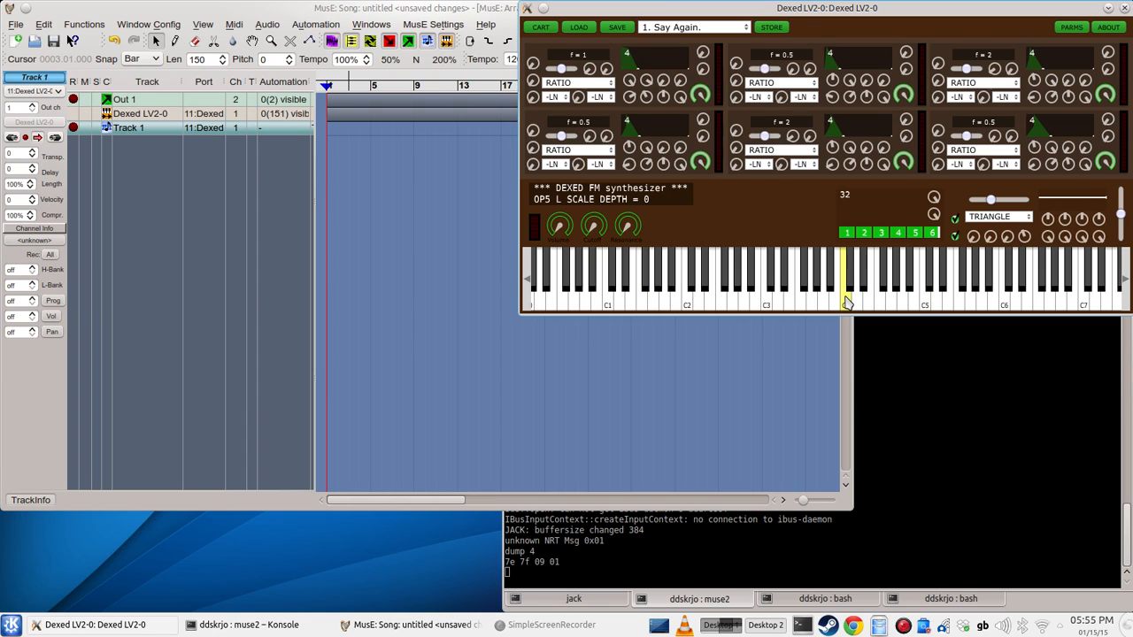
pyautogui.click(847, 299)
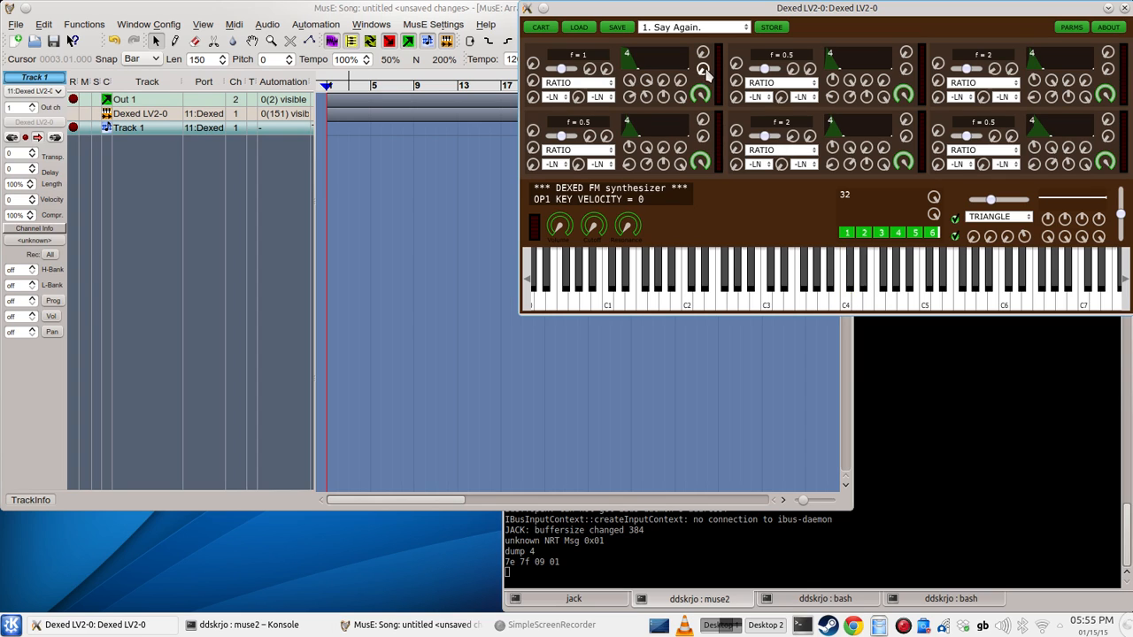
# Step: Load the Dexed preset 3. Beatmehrdr
pyautogui.click(713, 32)
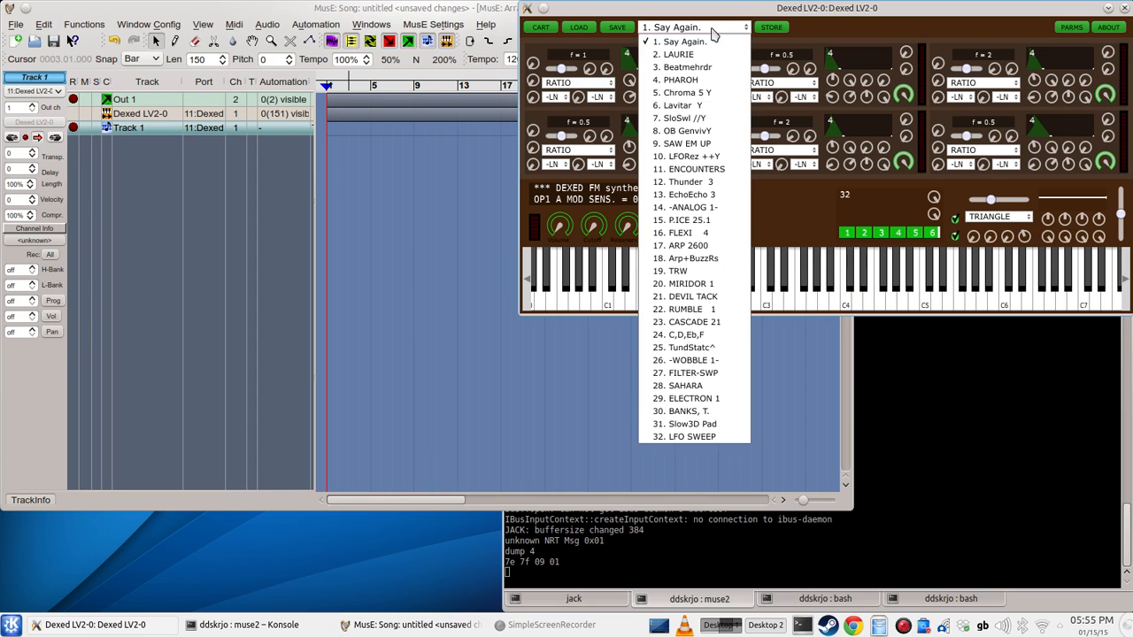
pyautogui.click(700, 71)
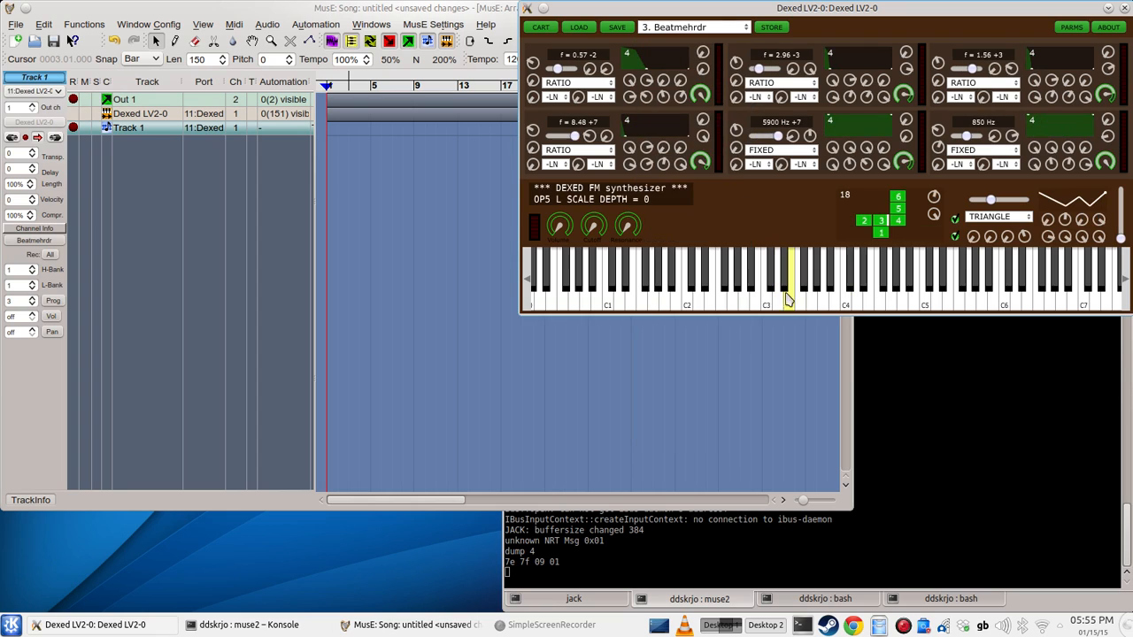
# Step: Audition the 3. Beatmehrdr preset by playing notes across Dexed's virtual keyboard
pyautogui.click(804, 299)
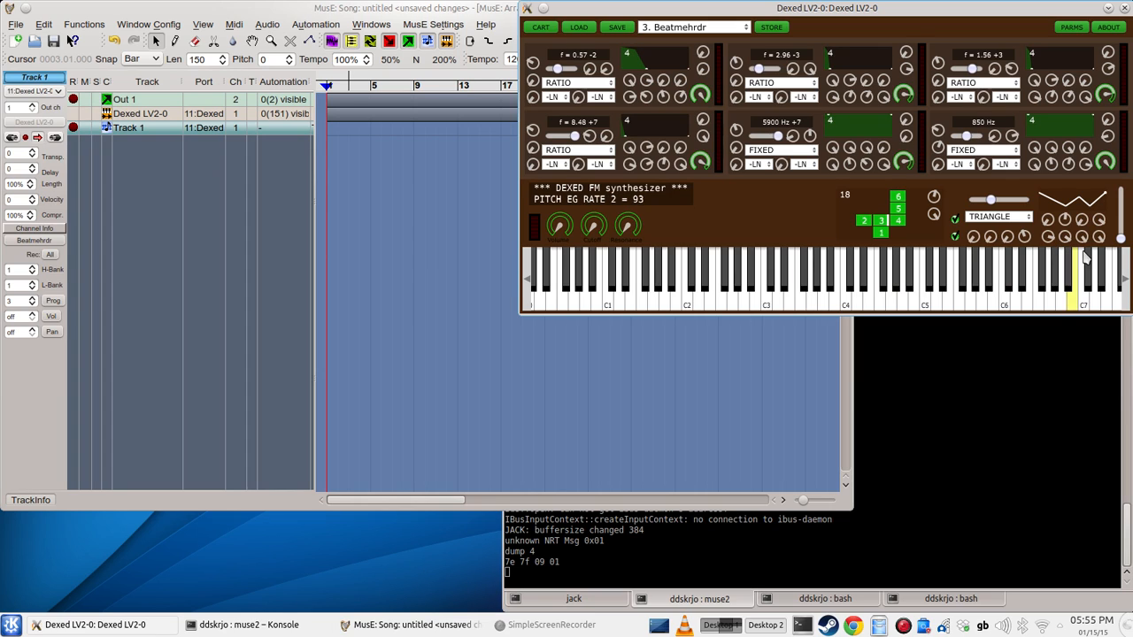
pyautogui.moveTo(1122, 239)
pyautogui.mouseDown()
pyautogui.moveTo(1121, 212)
pyautogui.moveTo(1123, 242)
pyautogui.mouseUp()
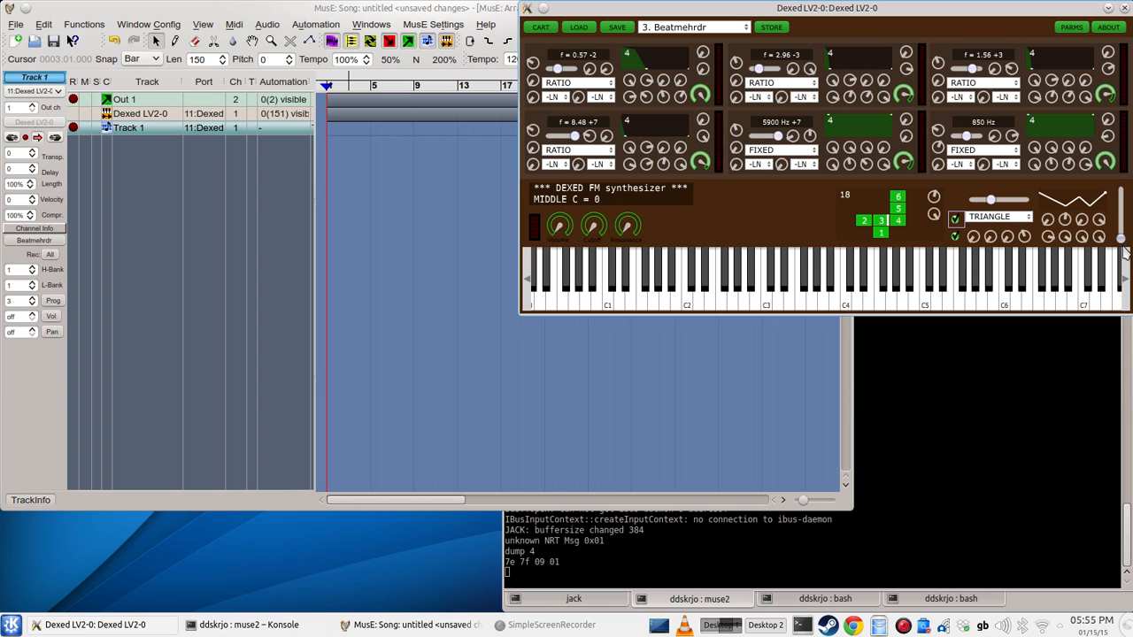
pyautogui.moveTo(777, 299); pyautogui.dragTo(847, 298)
# Step: Turn up Dexed's Volume and play low, middle and C4 notes with the 3. Beatmehrdr preset
pyautogui.moveTo(558, 223); pyautogui.dragTo(550, 30)
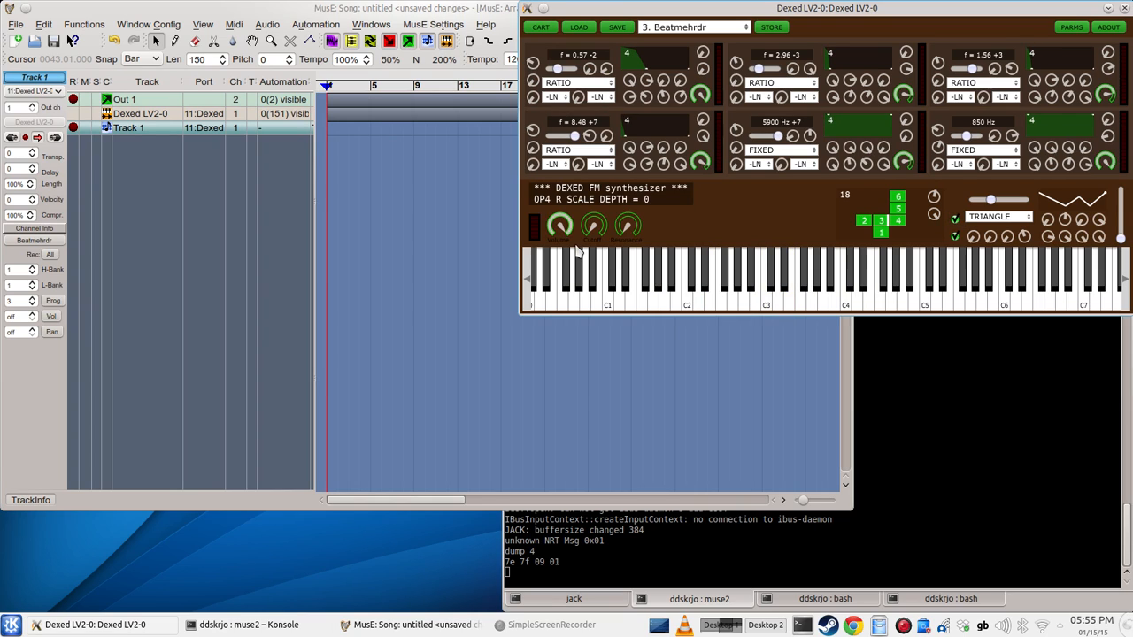
pyautogui.click(721, 300)
pyautogui.click(848, 301)
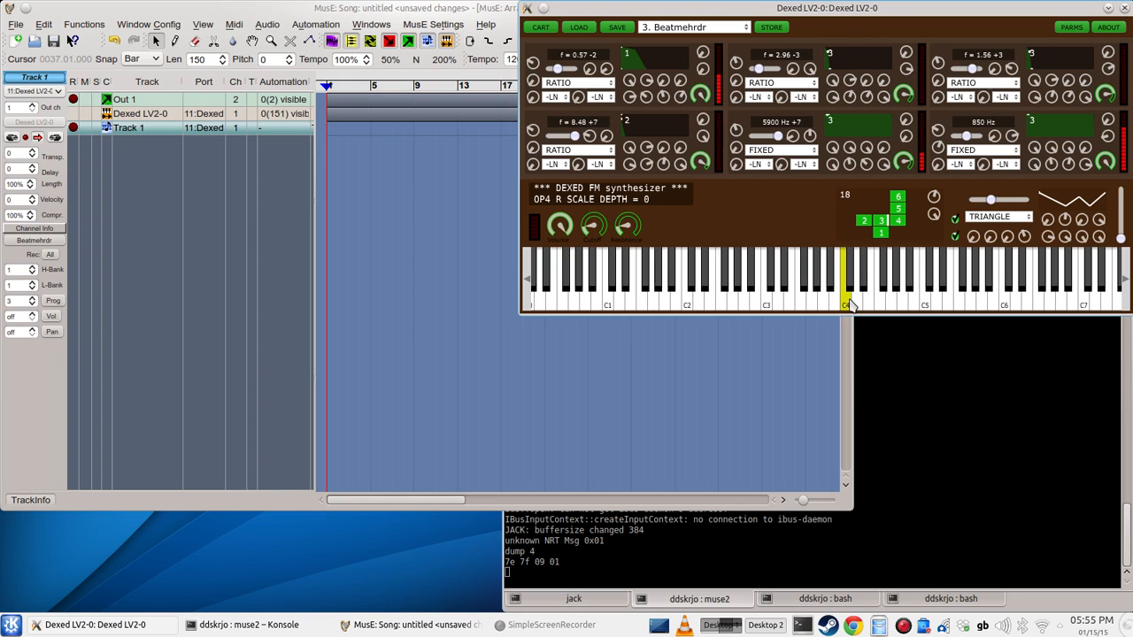
pyautogui.click(645, 288)
pyautogui.click(641, 294)
pyautogui.click(641, 294)
pyautogui.click(782, 290)
pyautogui.click(782, 290)
pyautogui.click(697, 287)
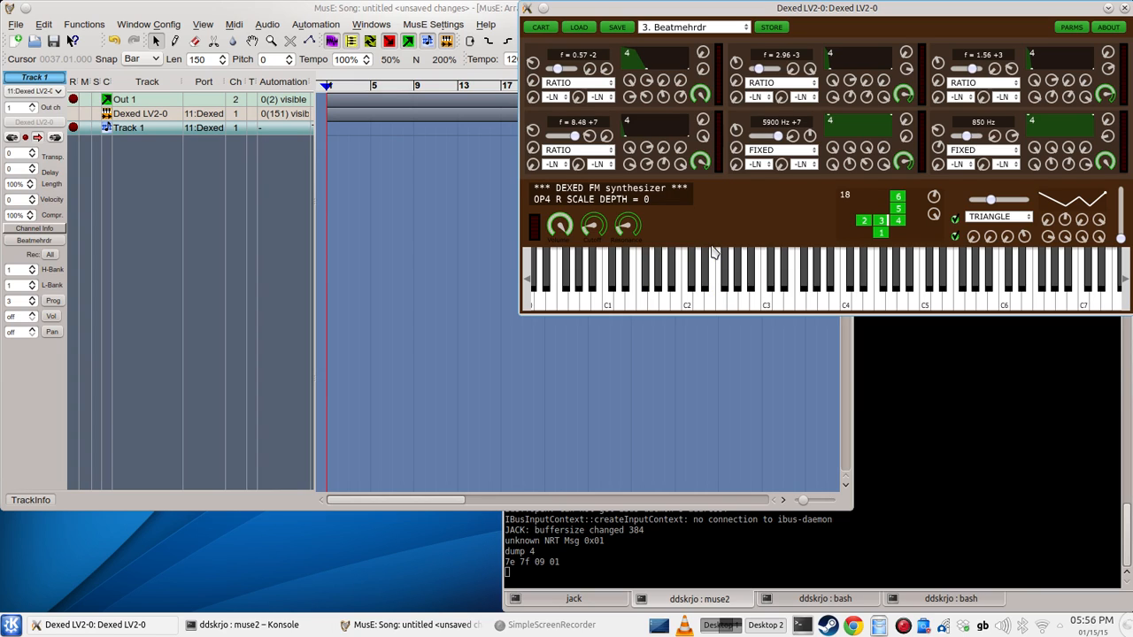
# Step: Load the Dexed preset 1. Say Again. and play C3 and a higher note on the virtual keyboard
pyautogui.click(677, 28)
pyautogui.click(677, 41)
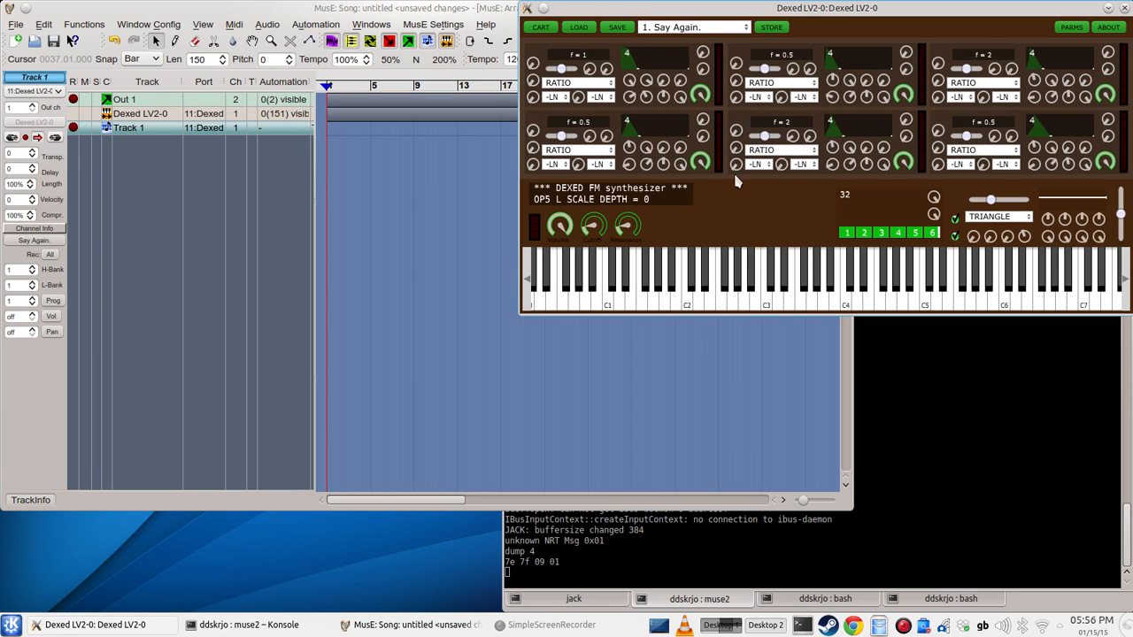
pyautogui.click(768, 303)
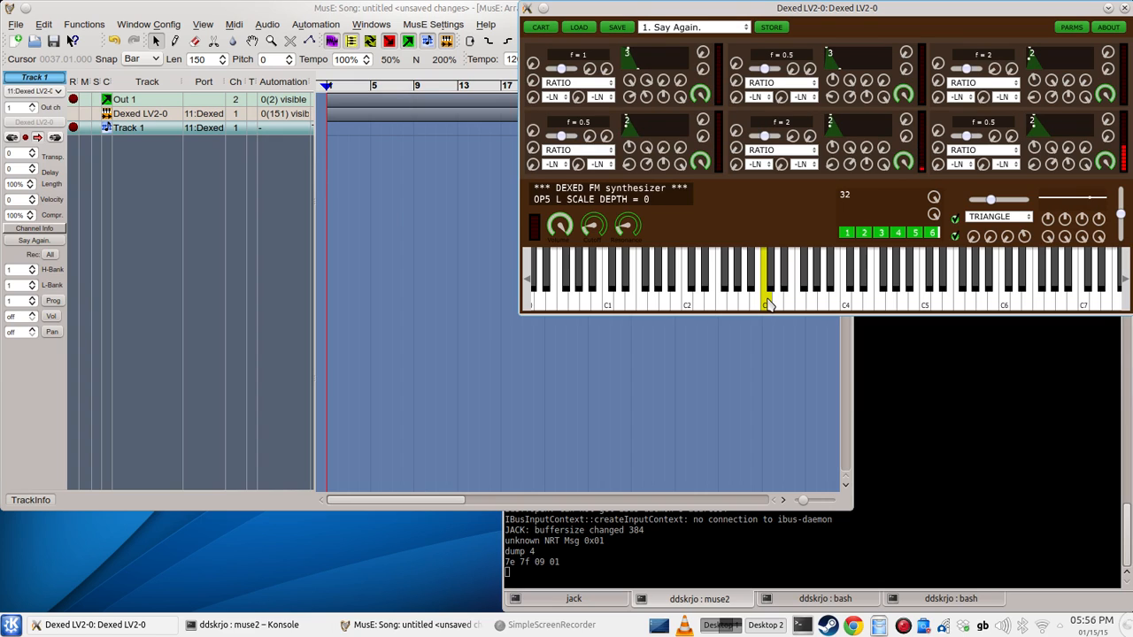
pyautogui.click(814, 304)
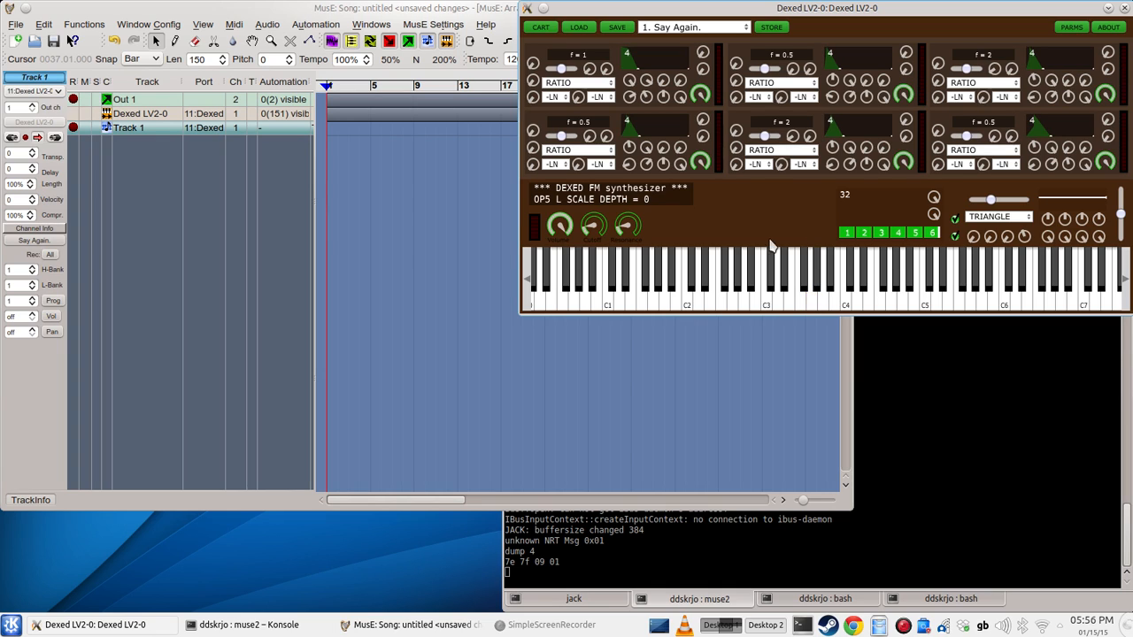
# Step: Bring the MusE arranger to the front and review the keyboard shortcut configuration for all categories, closing it without changes
pyautogui.click(445, 204)
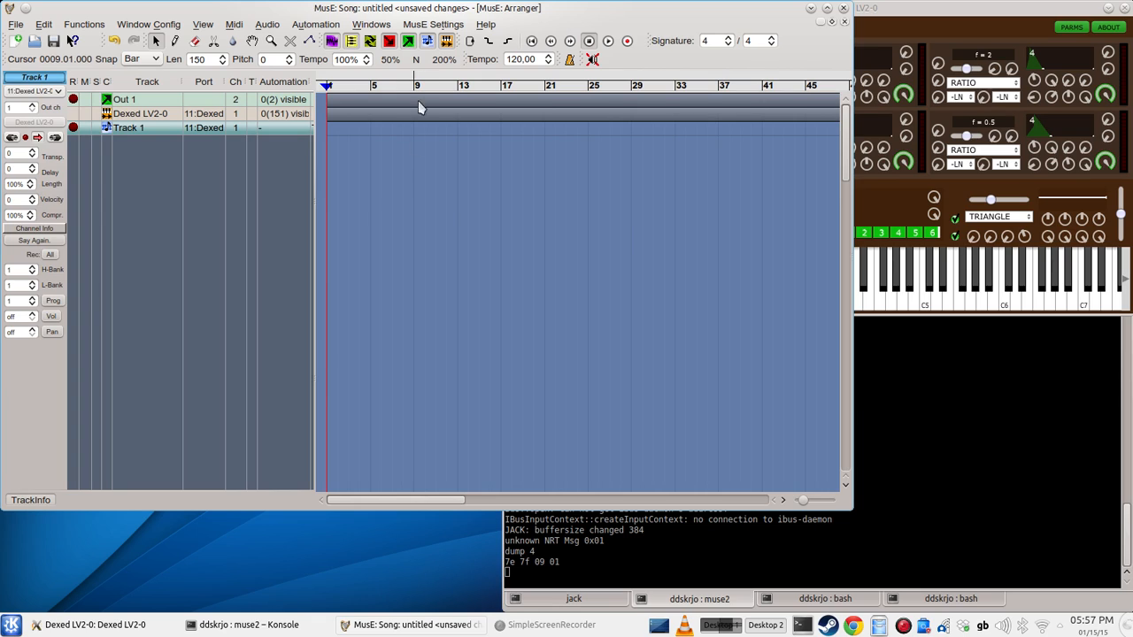
pyautogui.click(434, 25)
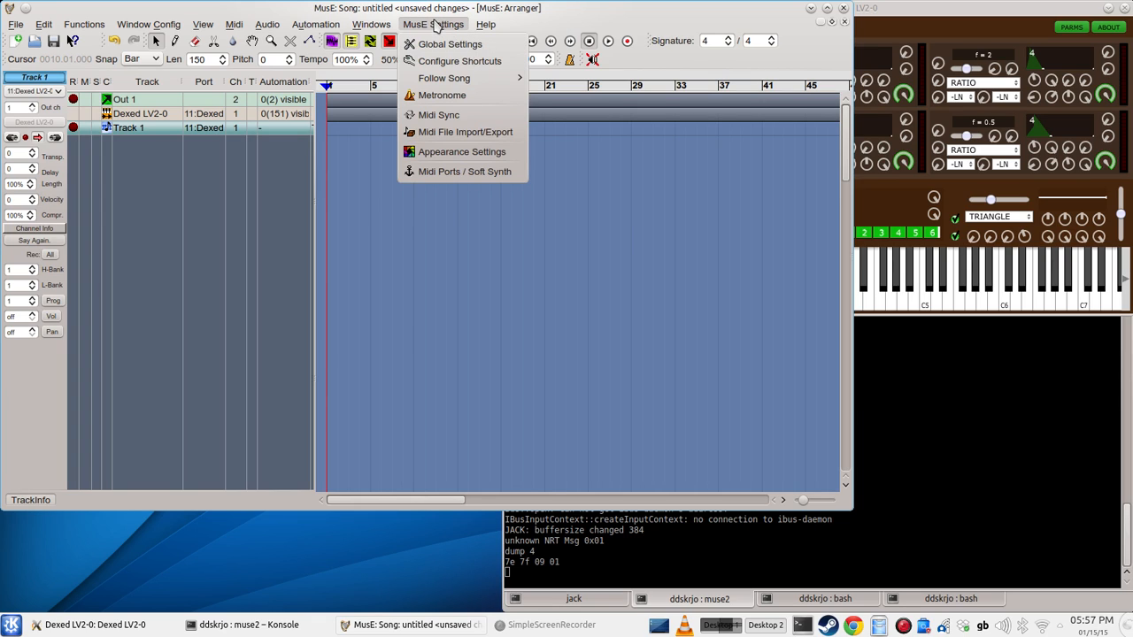
pyautogui.click(437, 62)
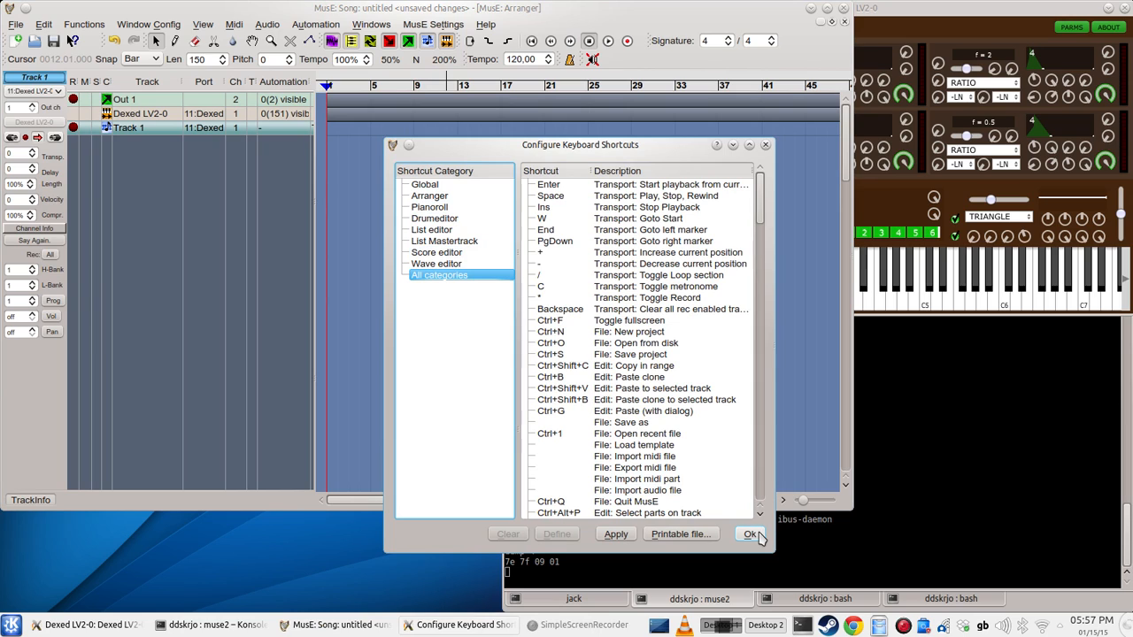
pyautogui.click(766, 145)
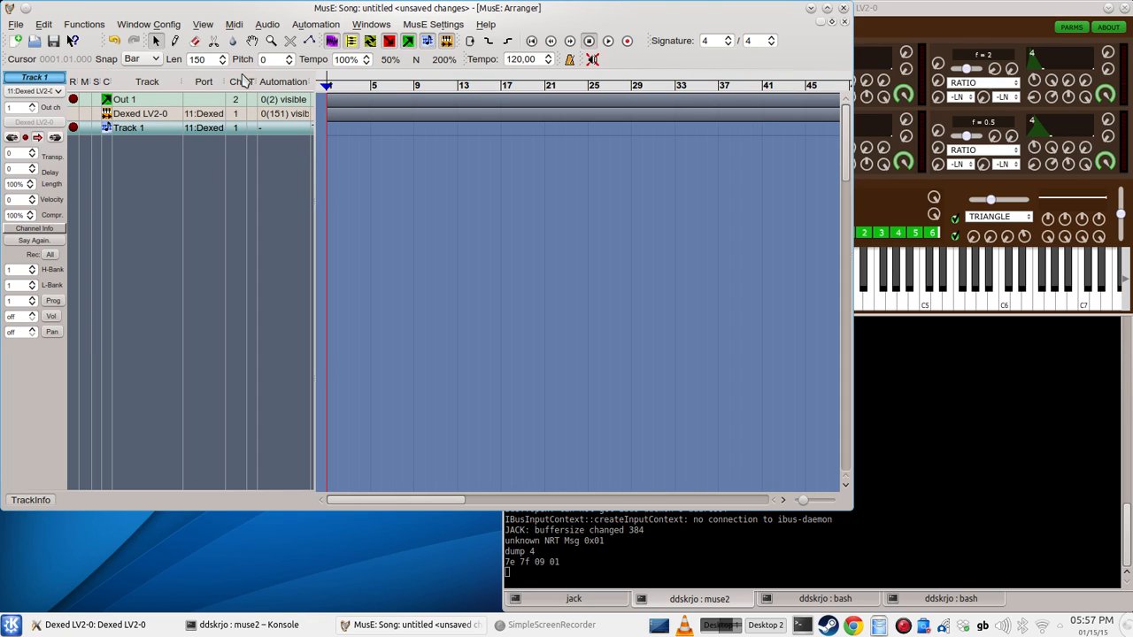
# Step: Draw a four-bar part on Track 1 starting at bar 1 and open it in the piano roll
pyautogui.press('d')
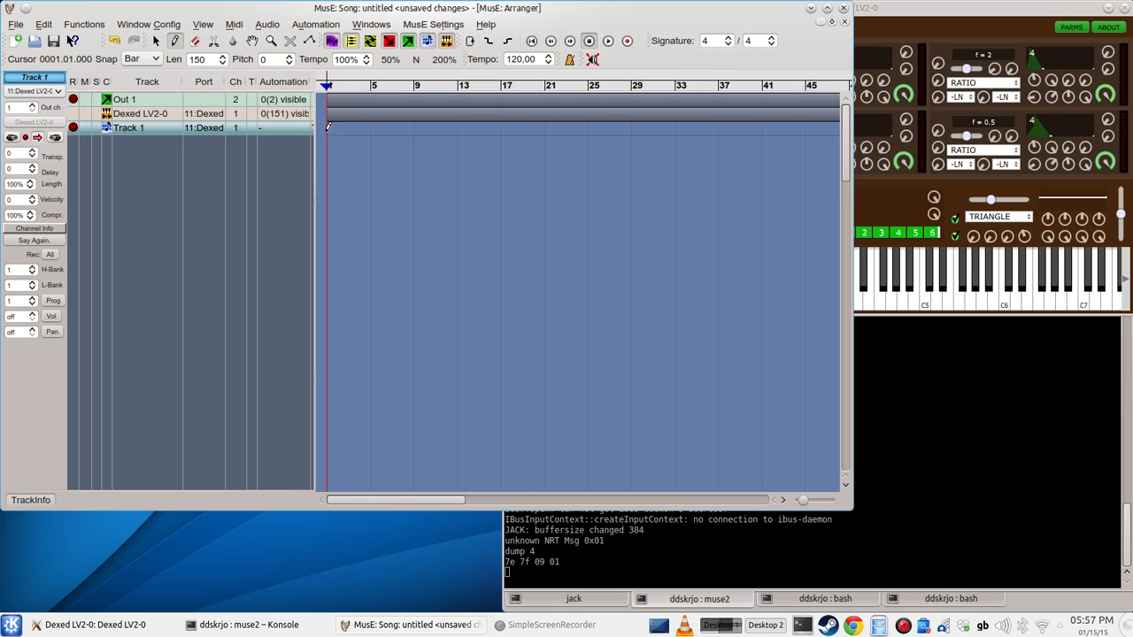
pyautogui.moveTo(329, 126); pyautogui.dragTo(372, 129)
pyautogui.press('a')
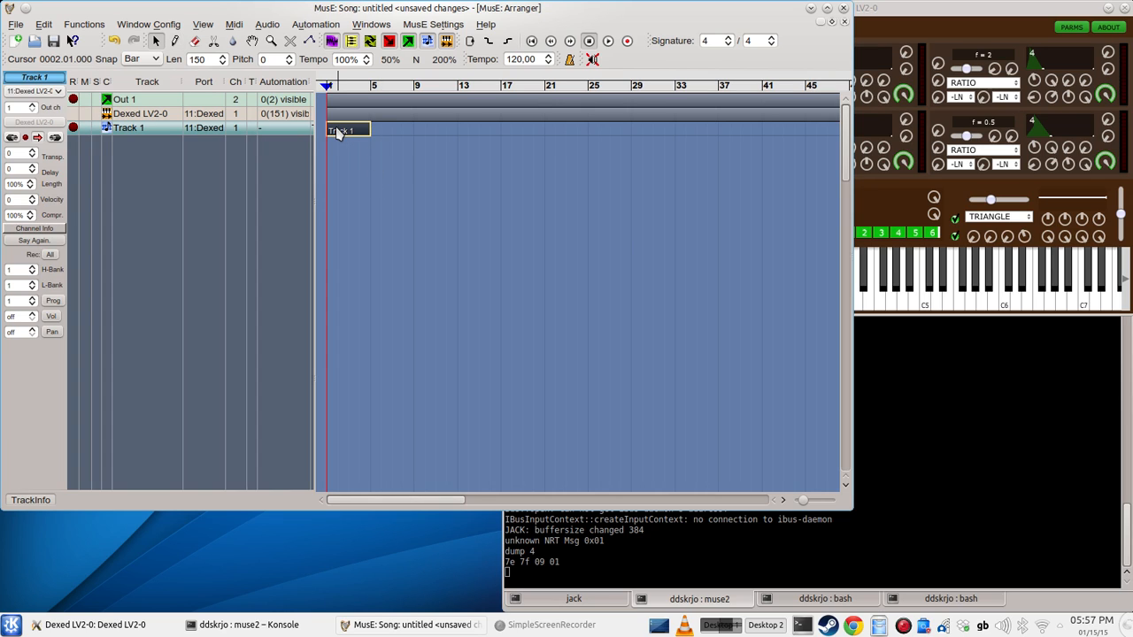
pyautogui.doubleClick(339, 133)
pyautogui.moveTo(345, 40); pyautogui.dragTo(432, 15)
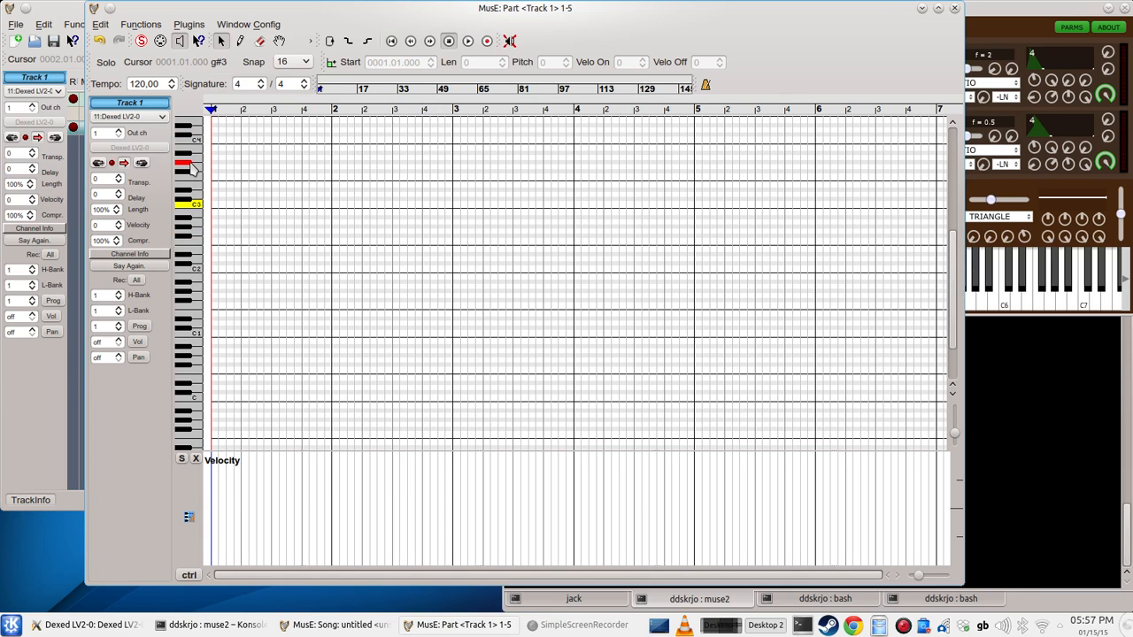
# Step: Play C2 on the piano roll's keyboard and try the FLEXI 4 patch before selecting Lavitar Y for Track 1
pyautogui.click(193, 271)
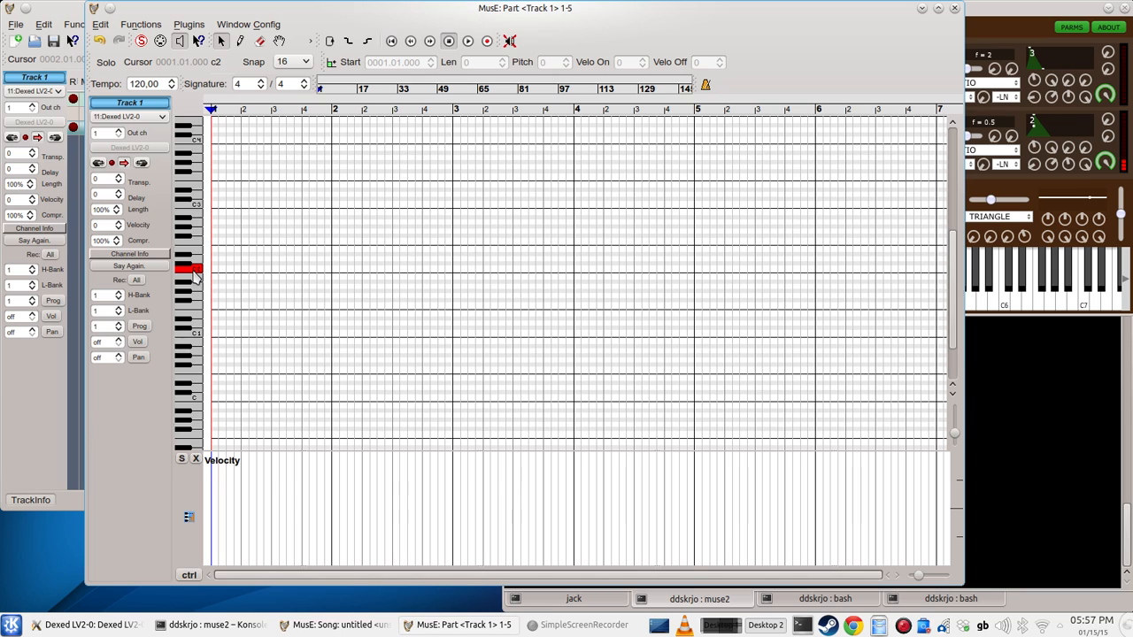
pyautogui.click(141, 271)
pyautogui.moveTo(142, 278)
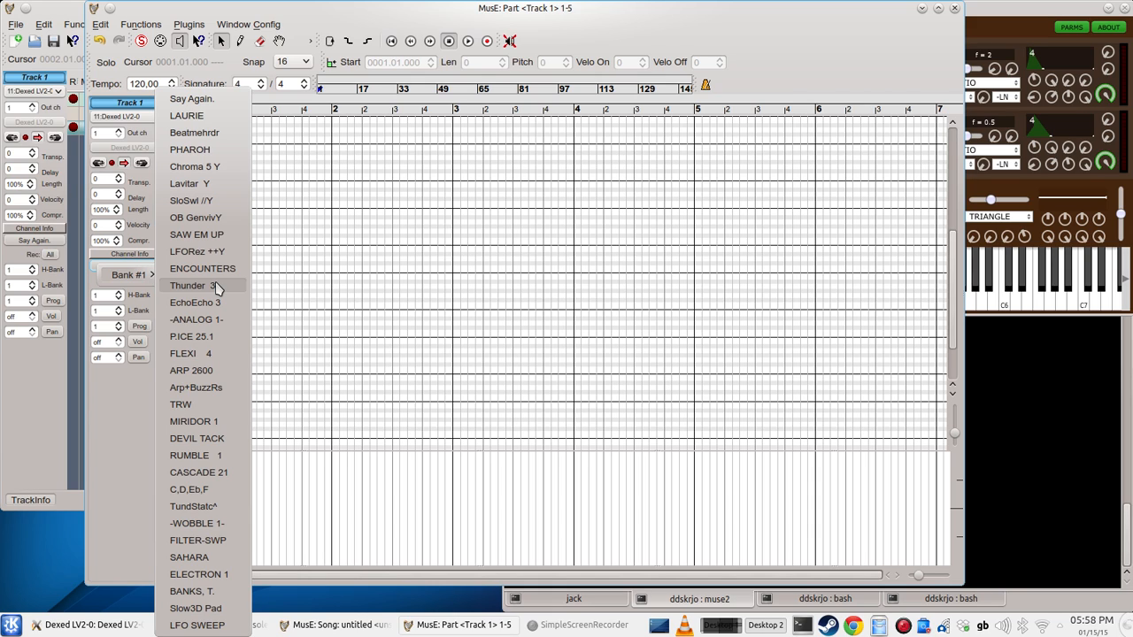
pyautogui.click(213, 356)
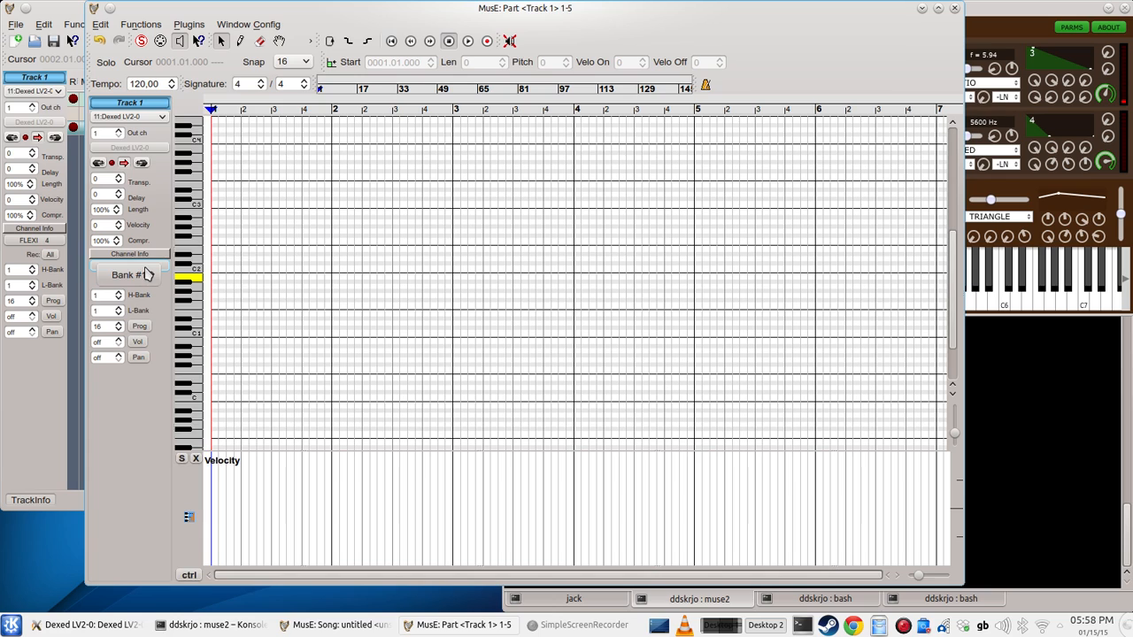
pyautogui.click(148, 275)
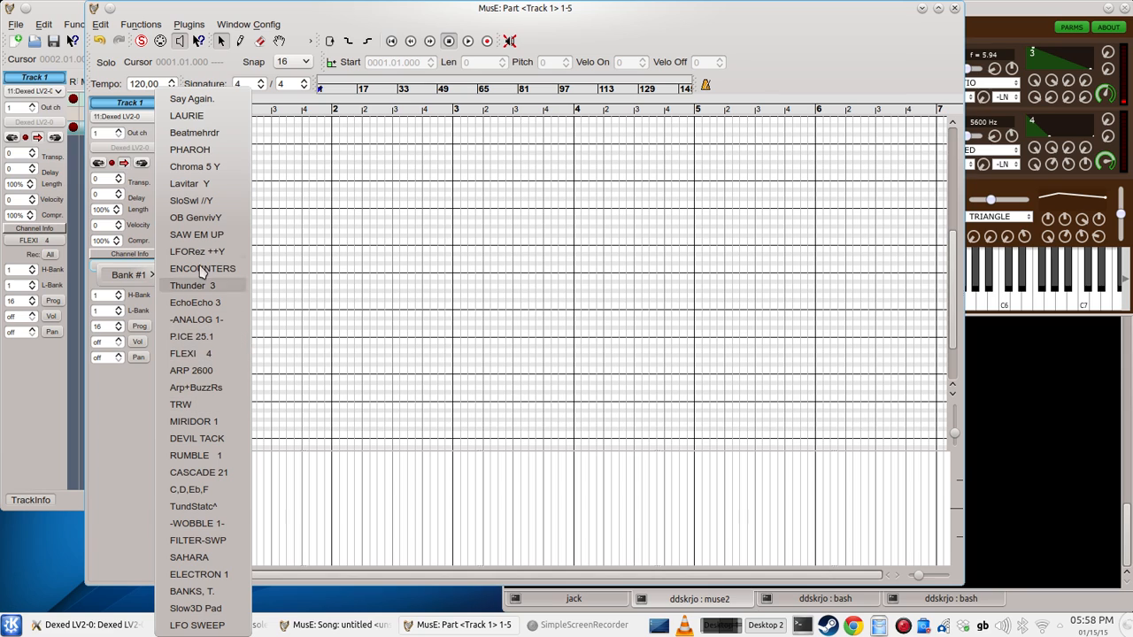
pyautogui.click(210, 184)
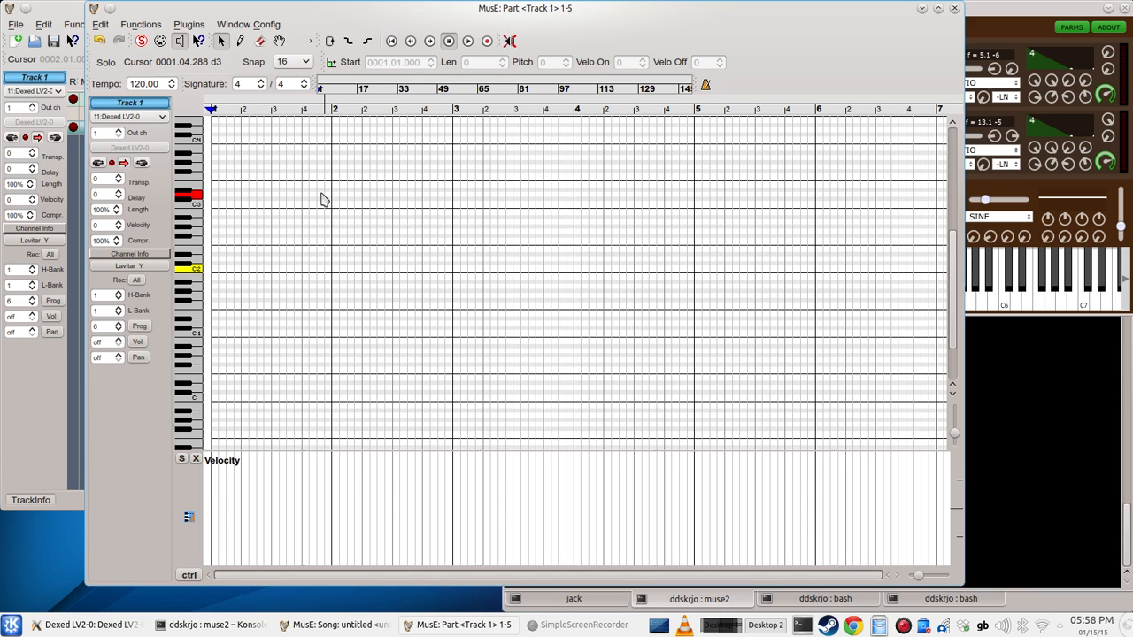
# Step: Draw one-bar notes C2, E2 and G2 from the start of bar 1, plus a short A2 on beat 4
pyautogui.press('d')
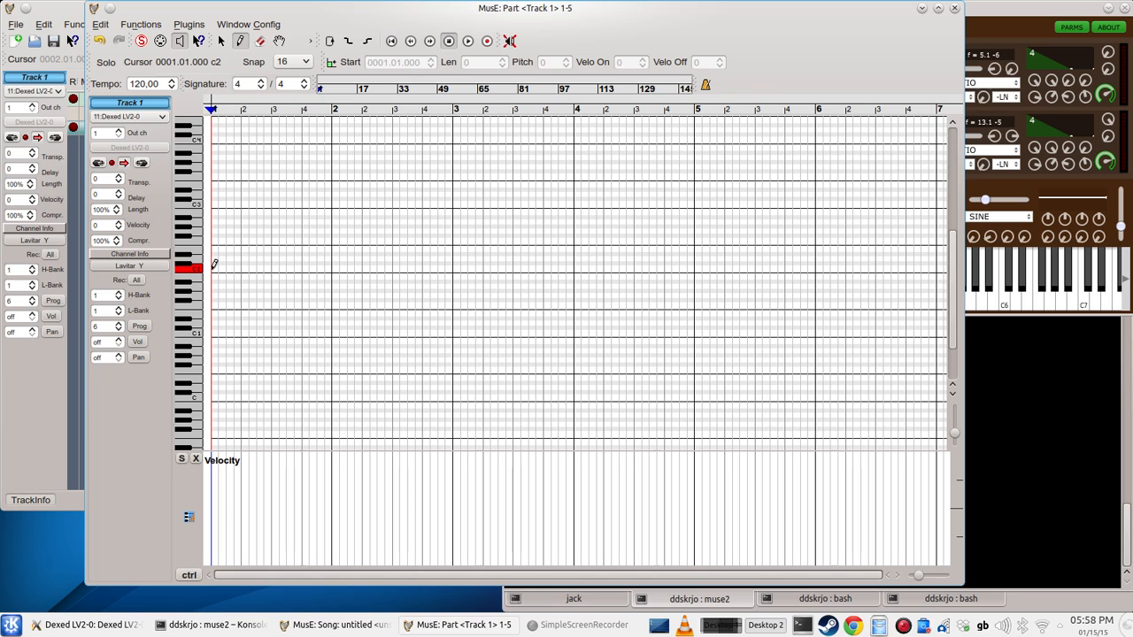
pyautogui.moveTo(214, 265); pyautogui.dragTo(333, 263)
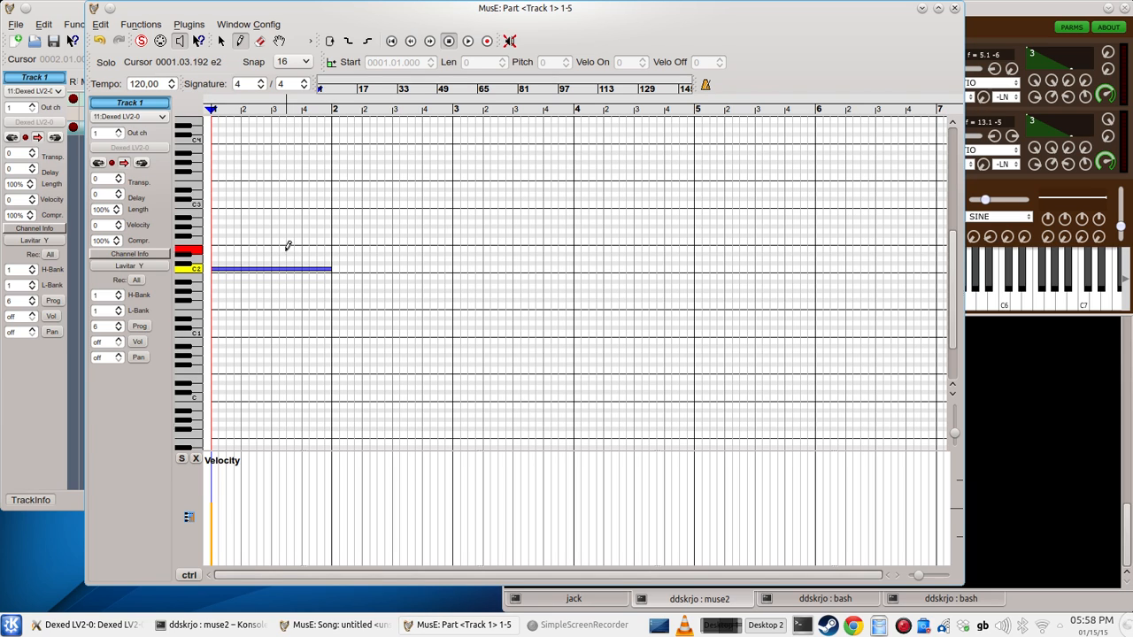
pyautogui.moveTo(215, 247); pyautogui.dragTo(331, 246)
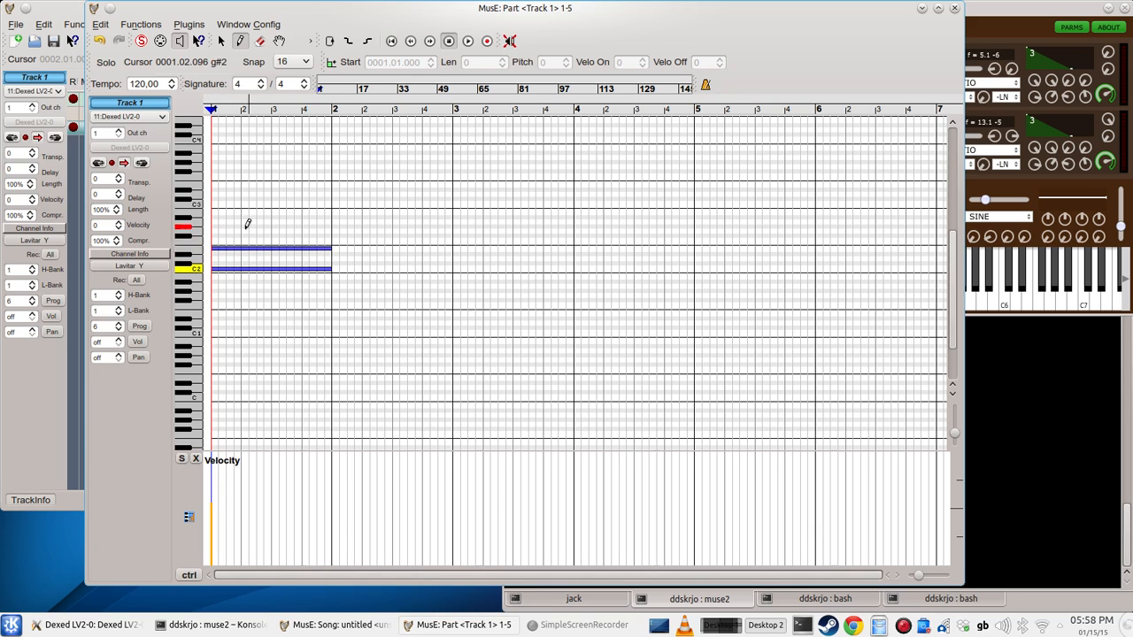
pyautogui.moveTo(215, 228); pyautogui.dragTo(335, 219)
pyautogui.press('a')
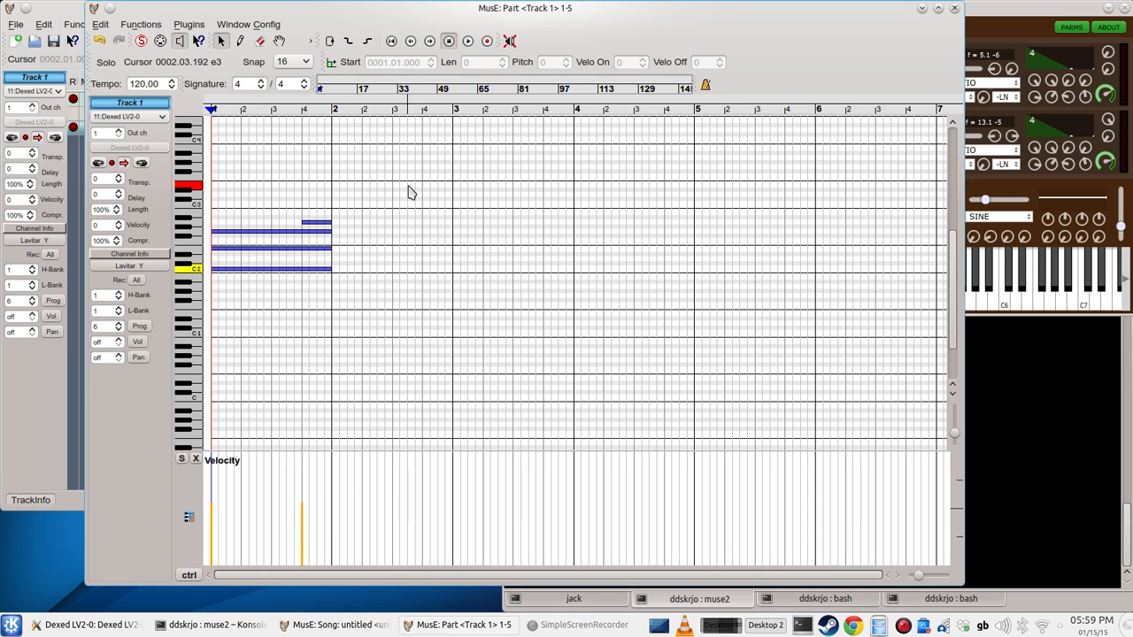
# Step: Play back the drawn notes and return to the arranger, placing the song position at bar 7
pyautogui.press('space')
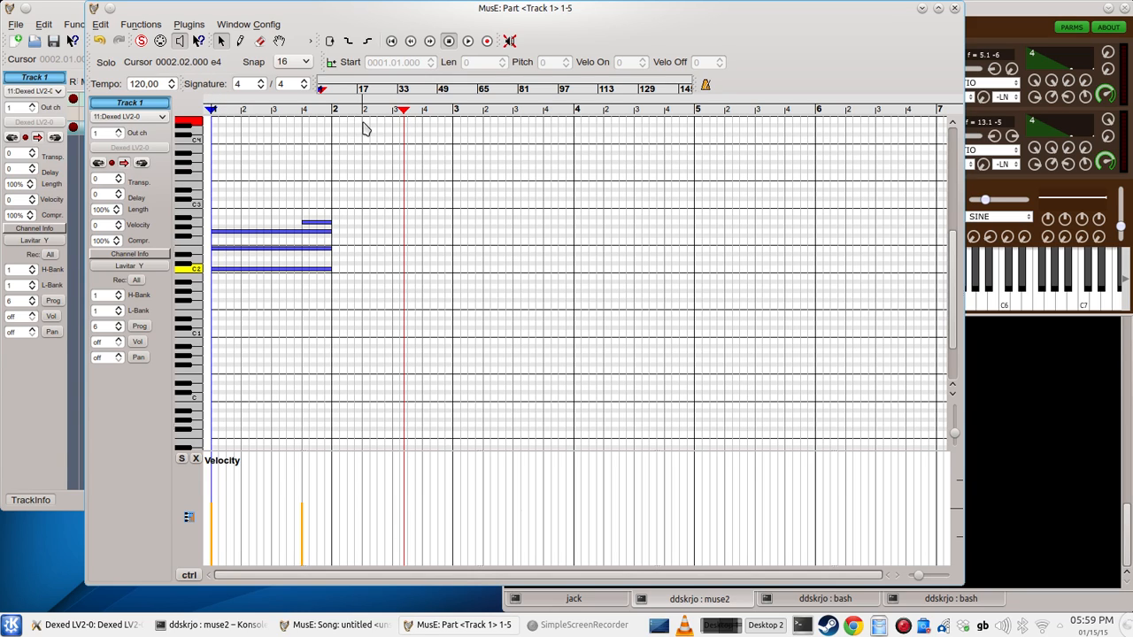
pyautogui.click(954, 9)
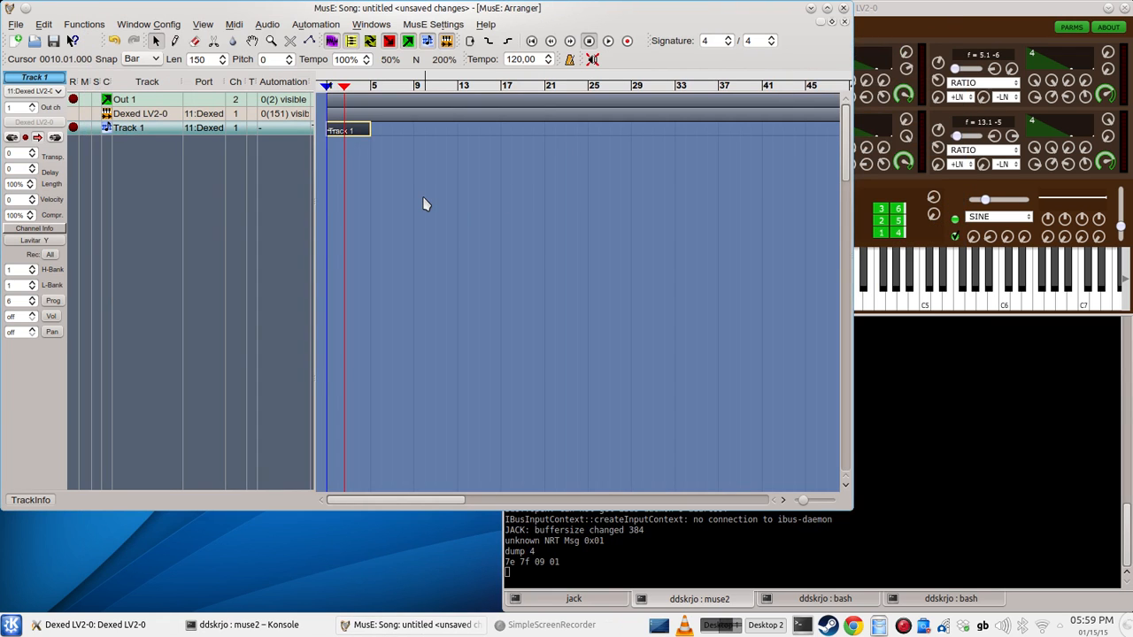
pyautogui.click(392, 88)
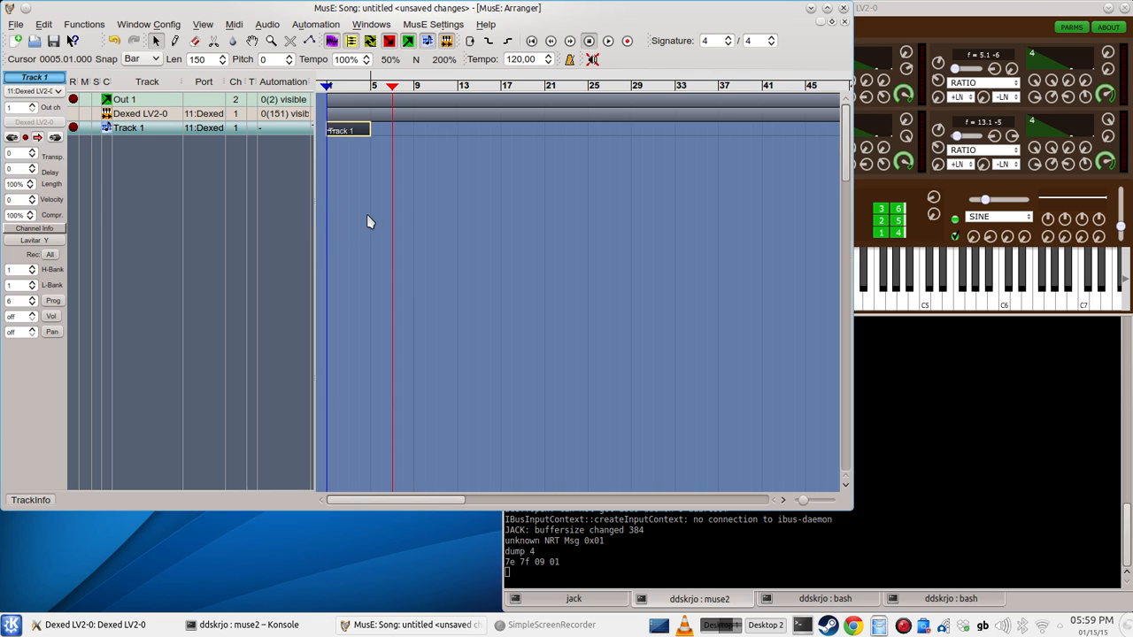
# Step: Examine the MIDI connections and soft synth instances in an enlarged Midi Port and Soft Synth Configuration dialog, and close it
pyautogui.click(431, 26)
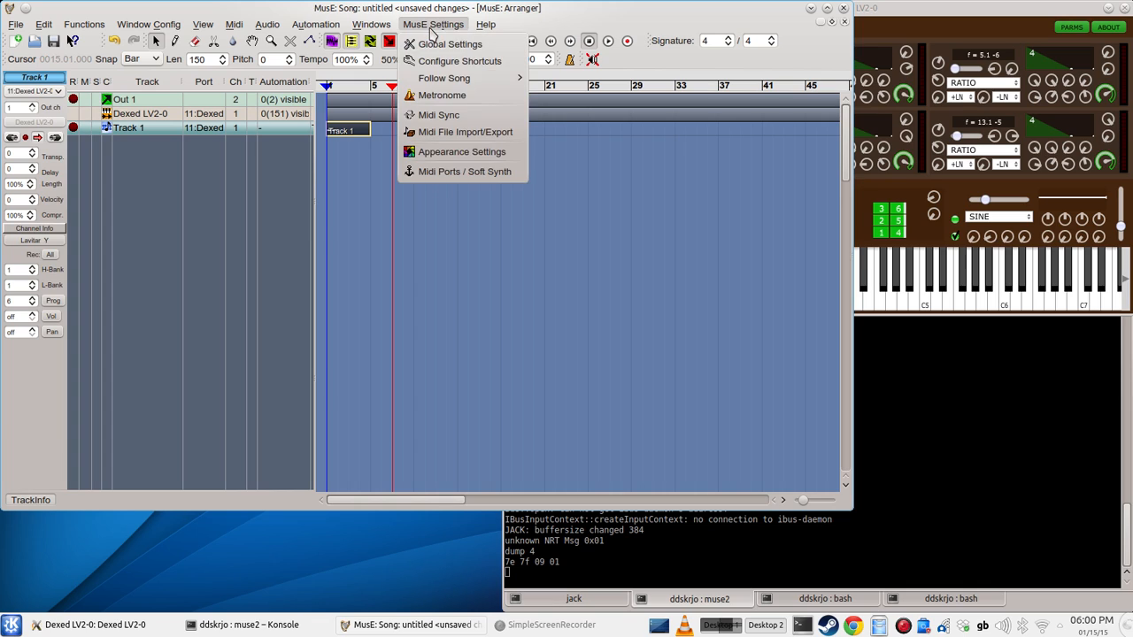
pyautogui.click(439, 174)
pyautogui.moveTo(926, 556); pyautogui.dragTo(953, 588)
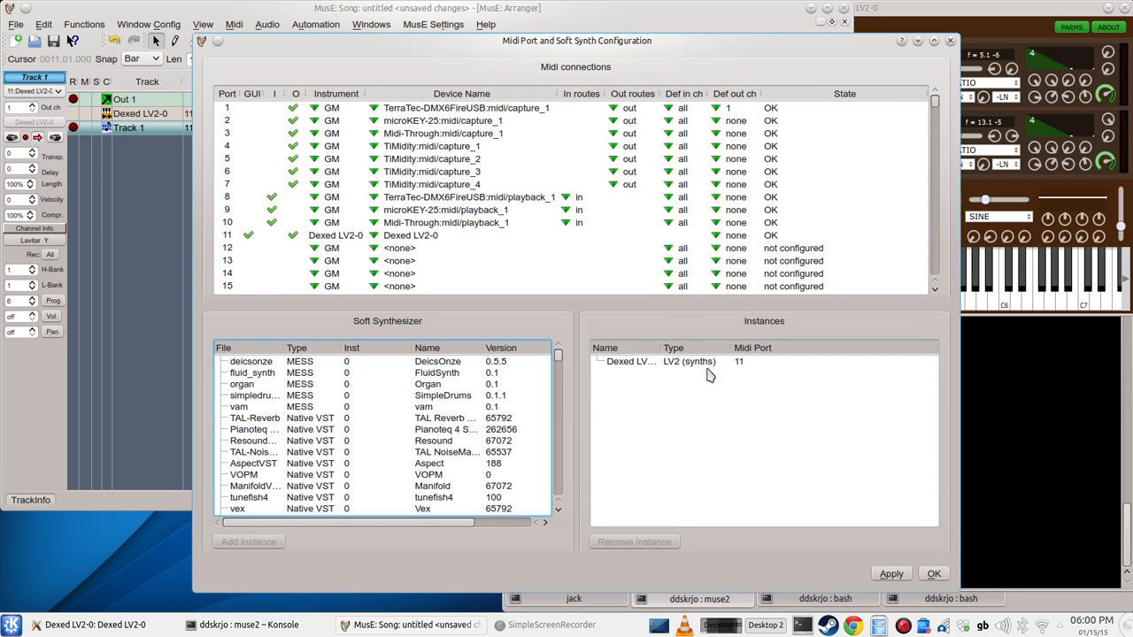
pyautogui.click(934, 575)
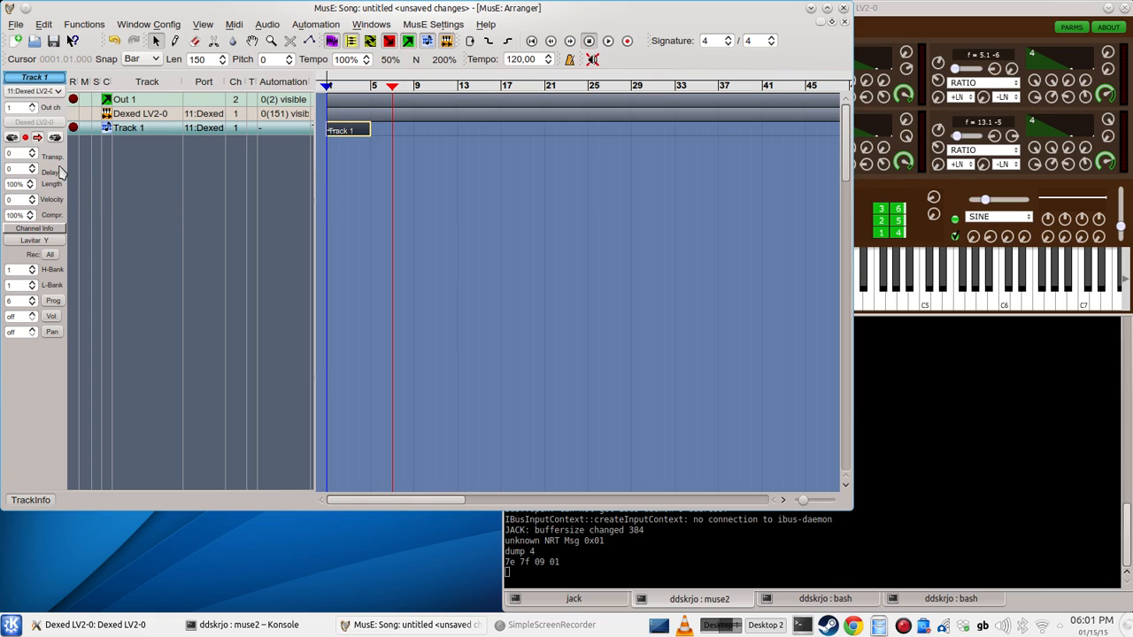
# Step: Show Track 1's input routing and disconnect channels 1 to 4 of 8:TerraTec-DMX6FireUSB:midi/playback_1
pyautogui.click(11, 139)
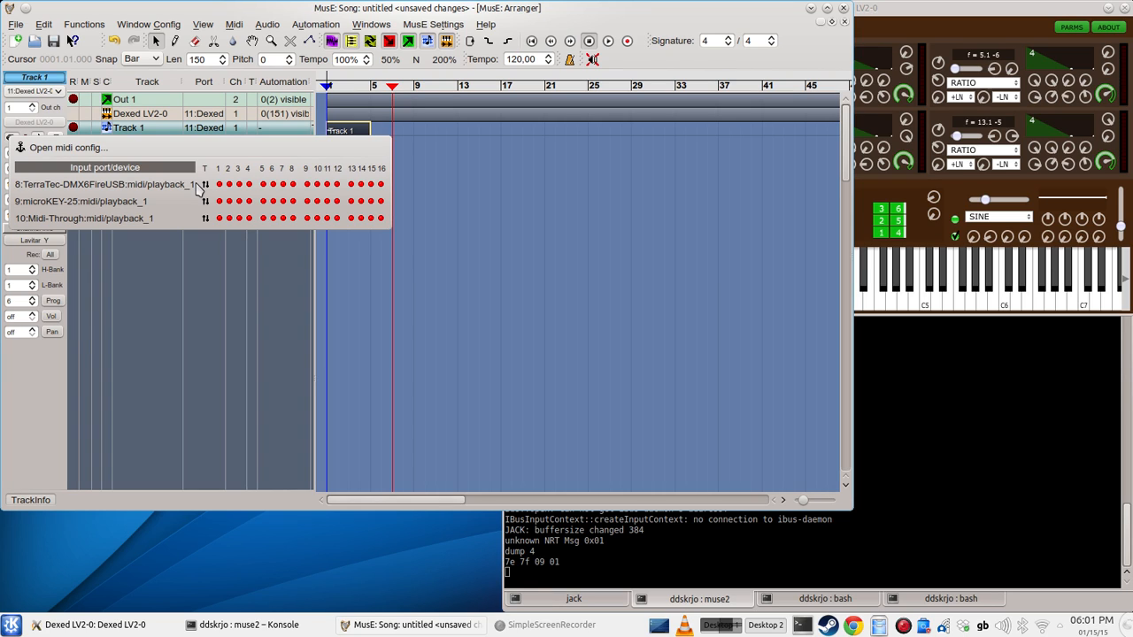
pyautogui.click(250, 185)
pyautogui.click(250, 185)
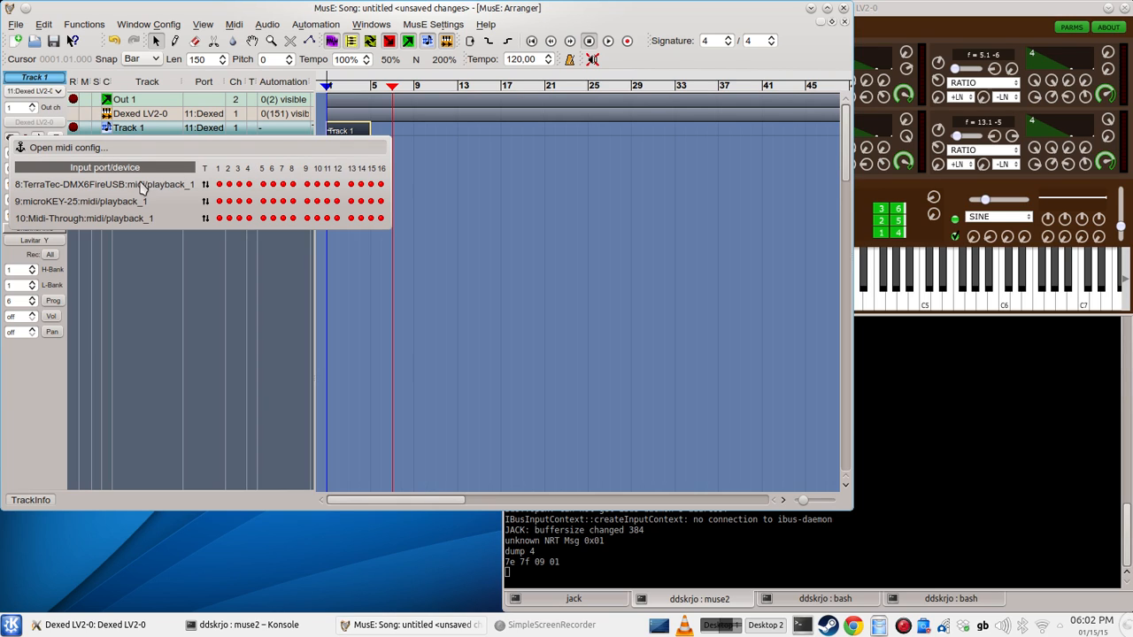
pyautogui.click(220, 184)
pyautogui.click(229, 184)
pyautogui.click(240, 184)
pyautogui.click(250, 184)
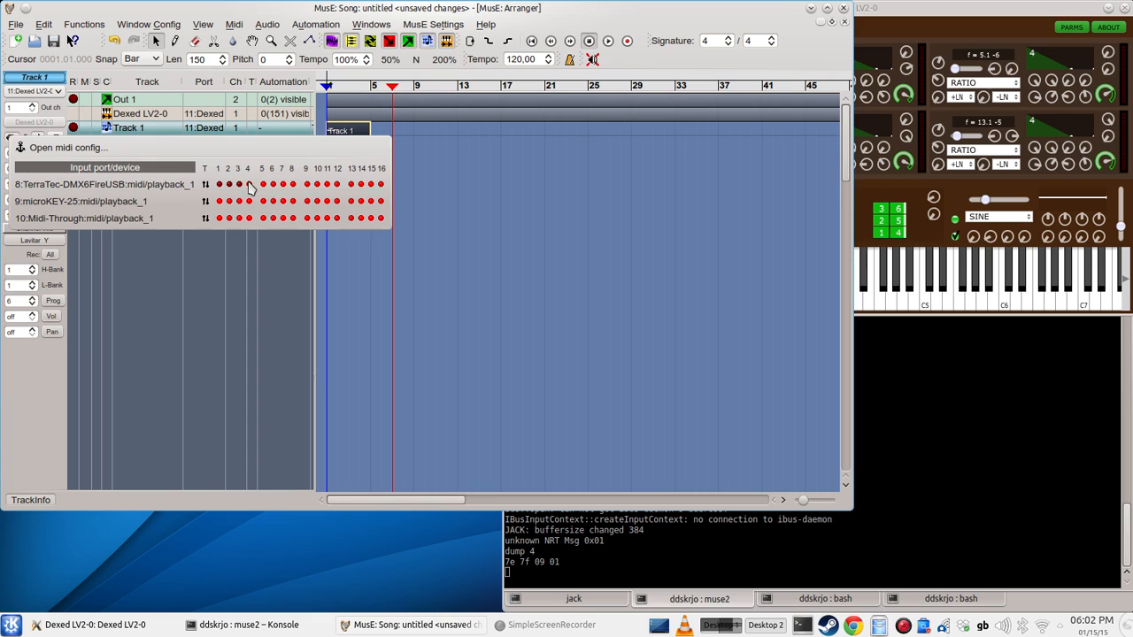
# Step: Reconnect channels 1 to 4 of 8:TerraTec-DMX6FireUSB:midi/playback_1 to Track 1 and dismiss the input routing list
pyautogui.click(249, 184)
pyautogui.click(239, 184)
pyautogui.click(228, 184)
pyautogui.click(219, 184)
pyautogui.click(191, 252)
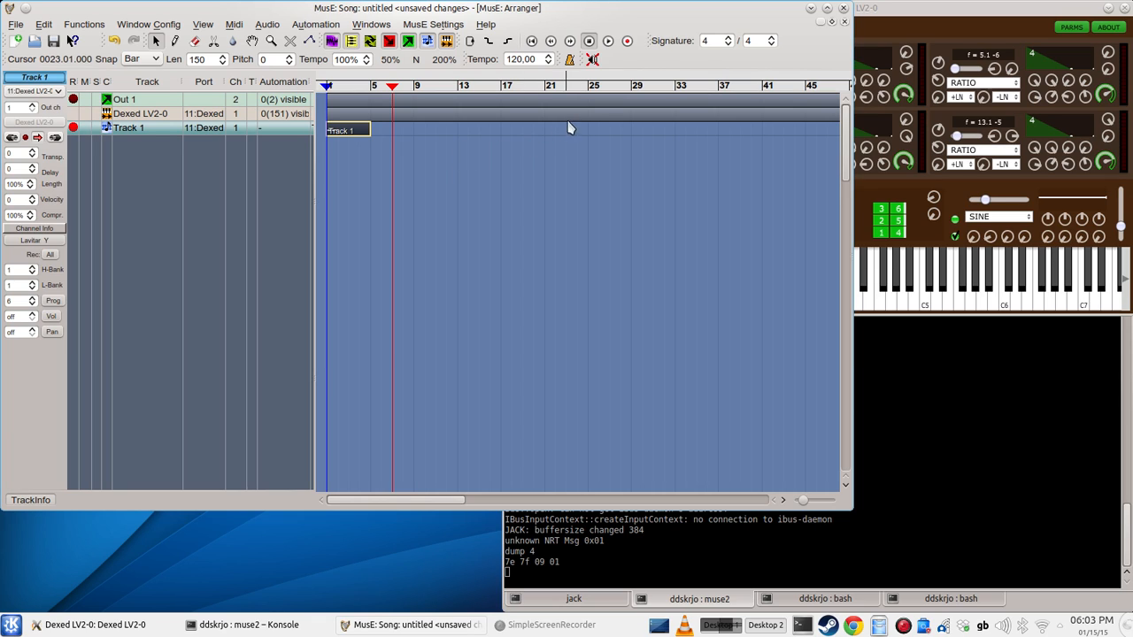
# Step: Enable recording and create the project muse_tutorial1 with its own project folder inside songs_2014_2
pyautogui.click(627, 40)
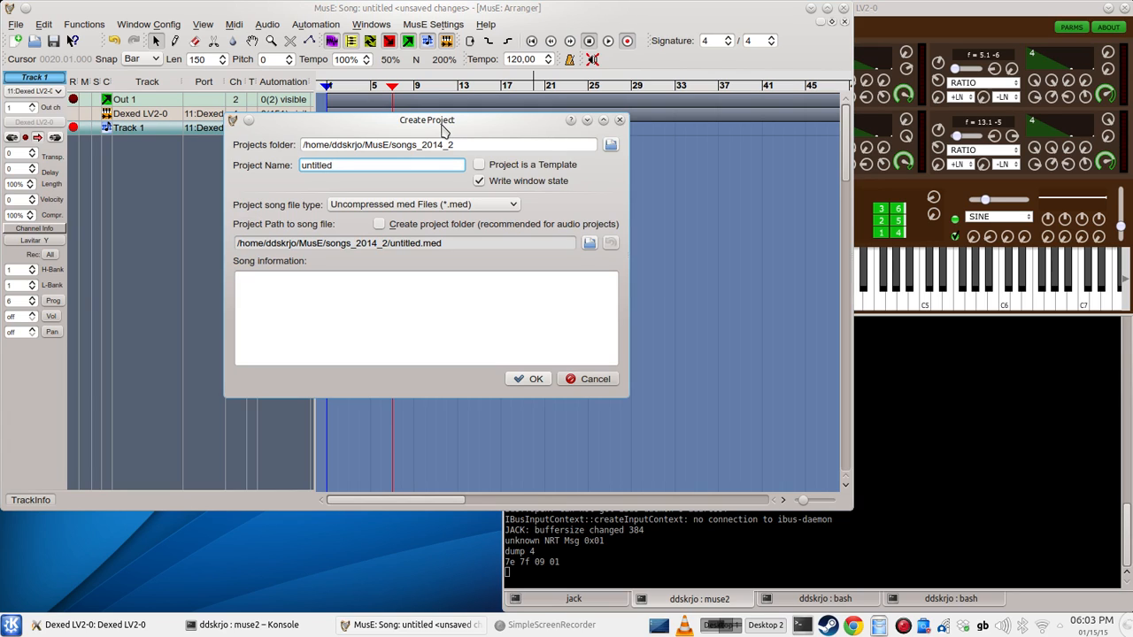
pyautogui.doubleClick(359, 165)
pyautogui.write('muse_tr')
pyautogui.press('BackSpace')
pyautogui.write('utori')
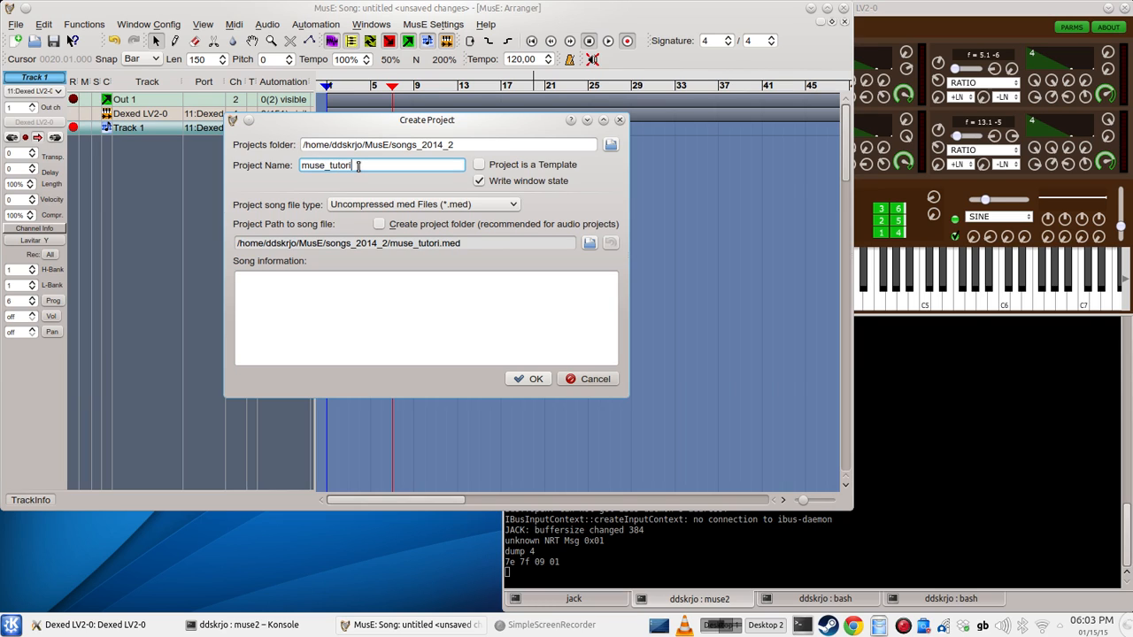
pyautogui.write('al1')
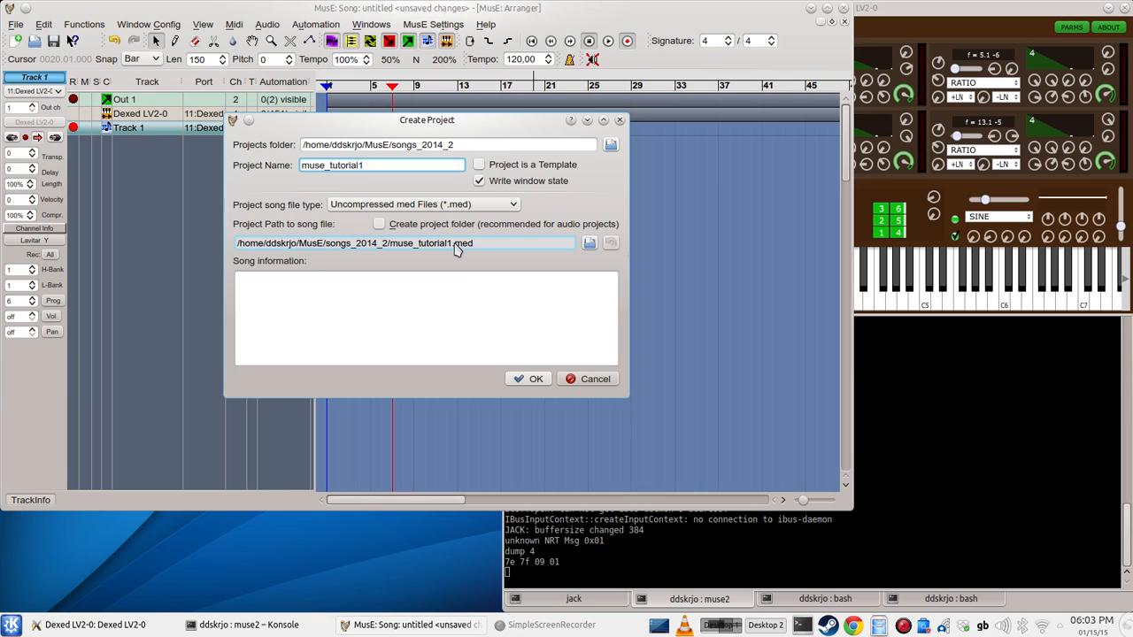
pyautogui.click(379, 225)
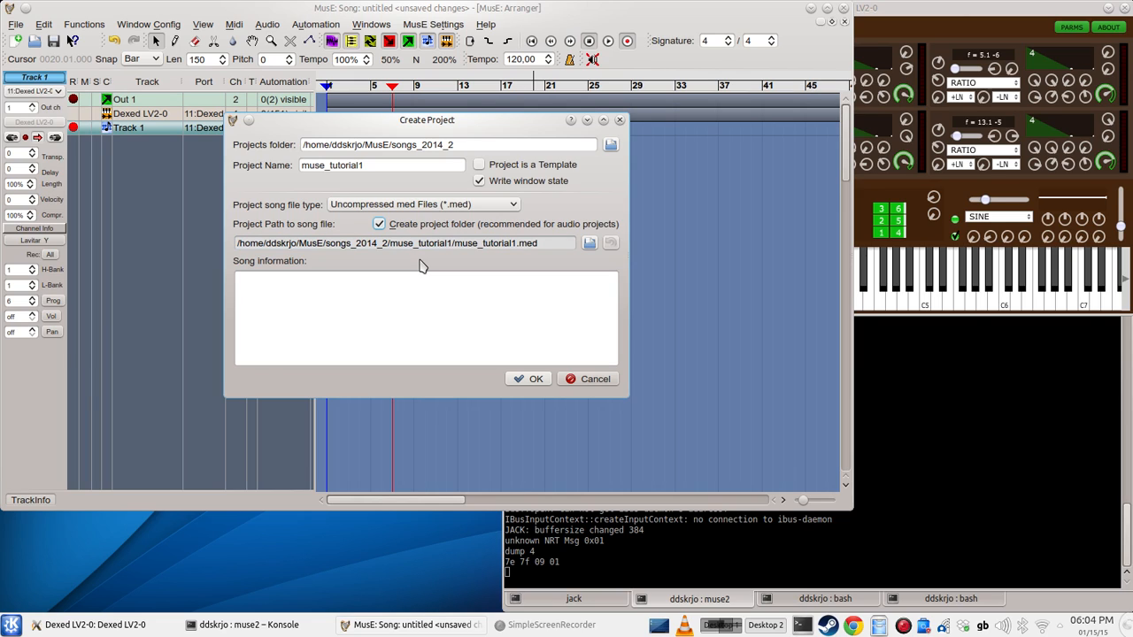
pyautogui.click(538, 378)
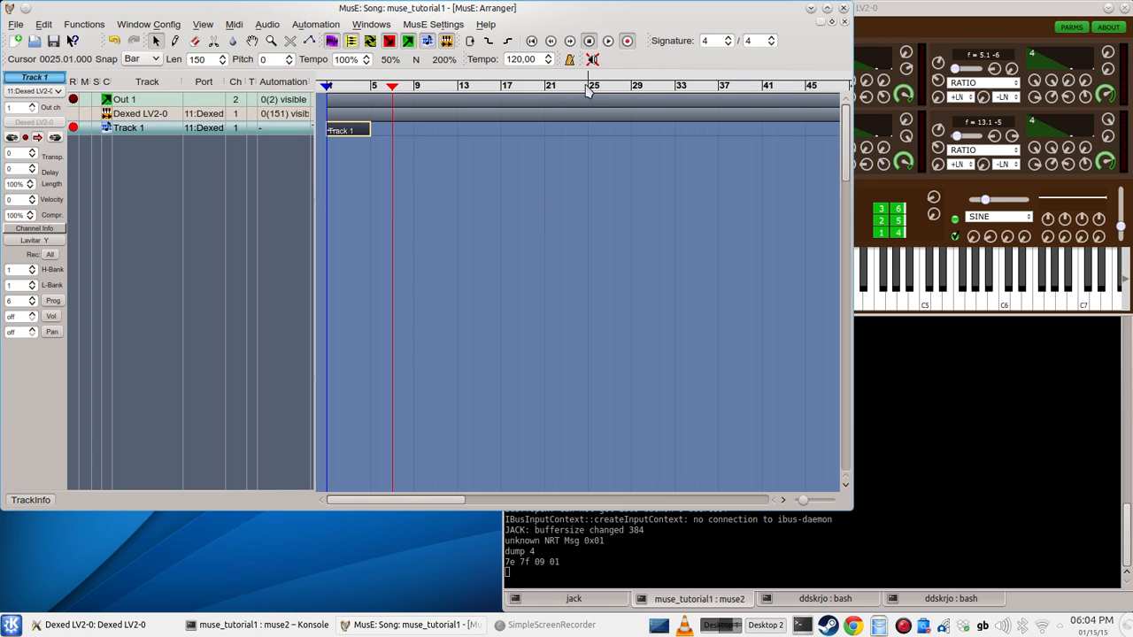
# Step: Record a chord part on Track 1 starting at bar 7, and play it back from bar 9
pyautogui.click(608, 42)
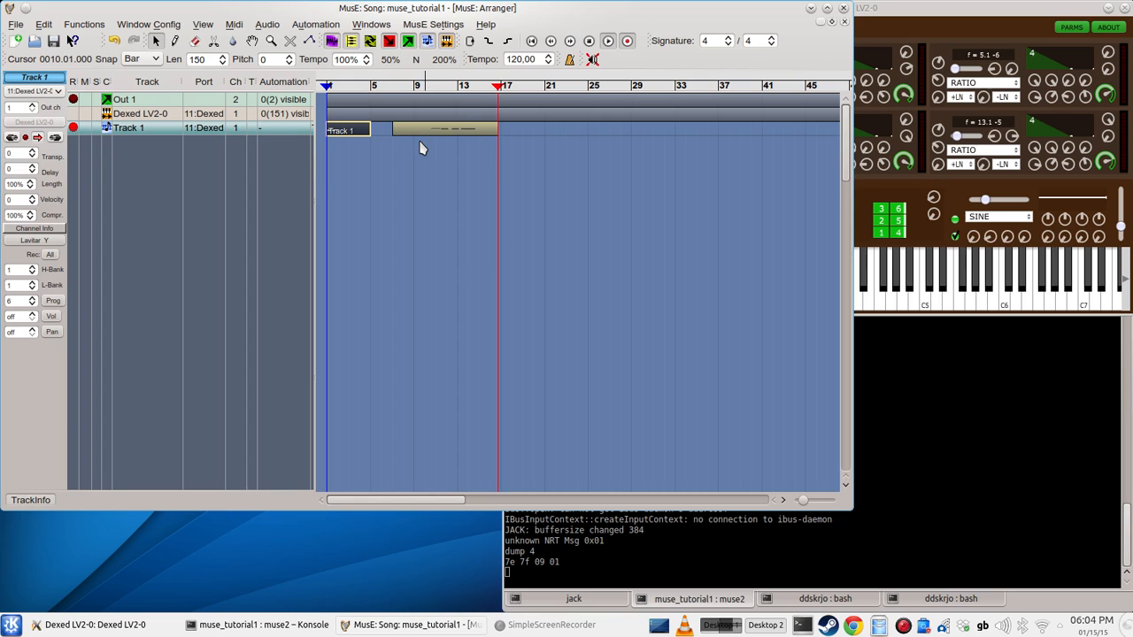
pyautogui.press('space')
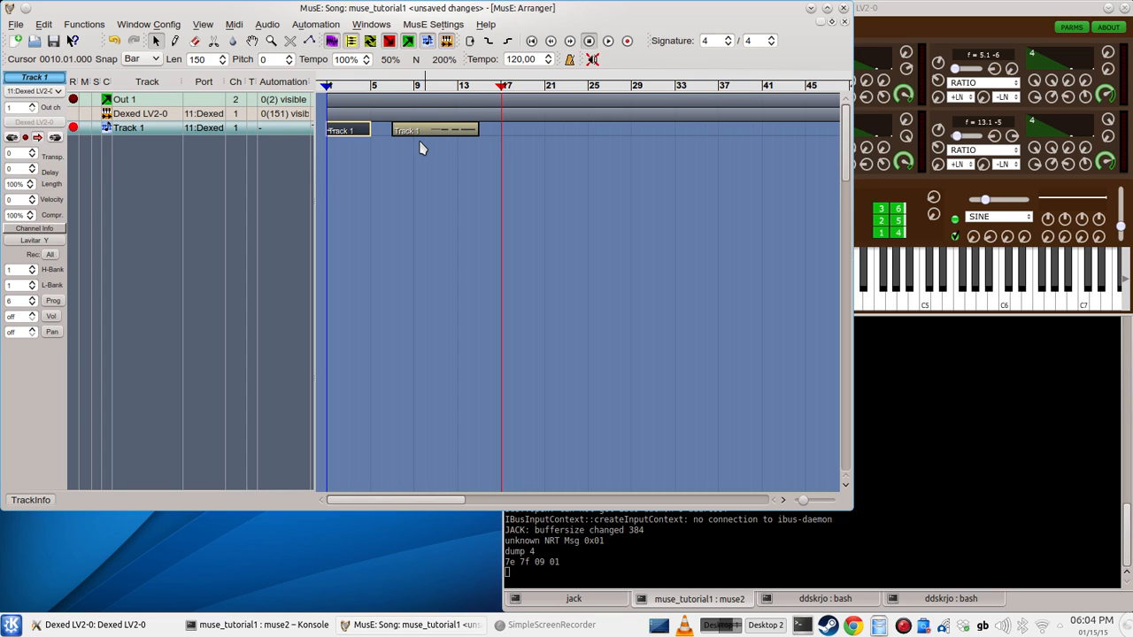
pyautogui.click(415, 85)
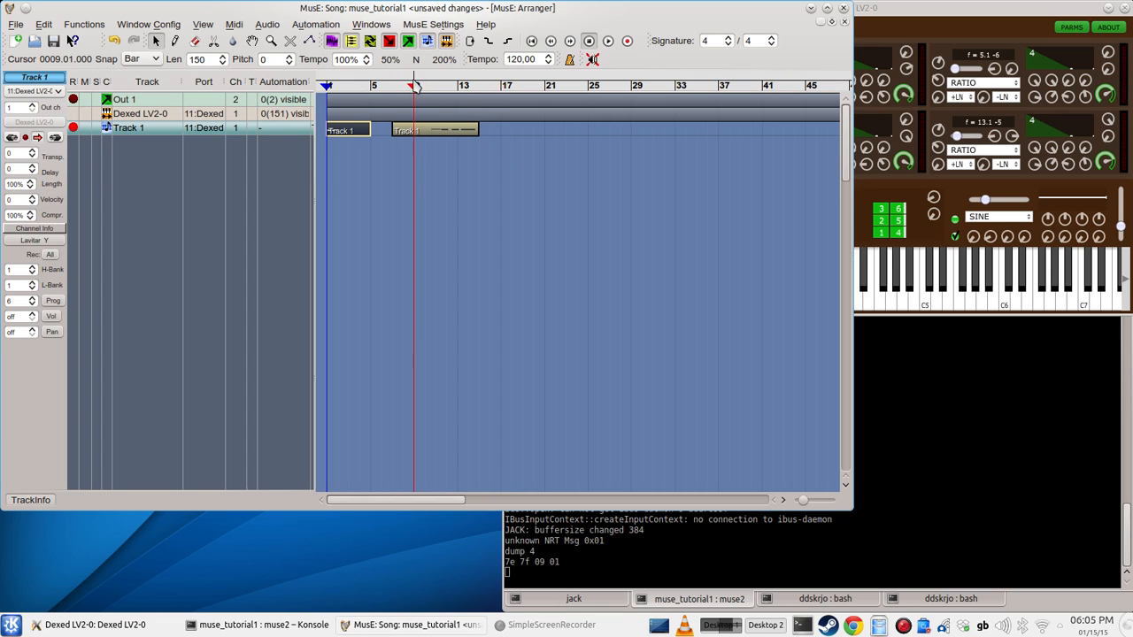
pyautogui.press('space')
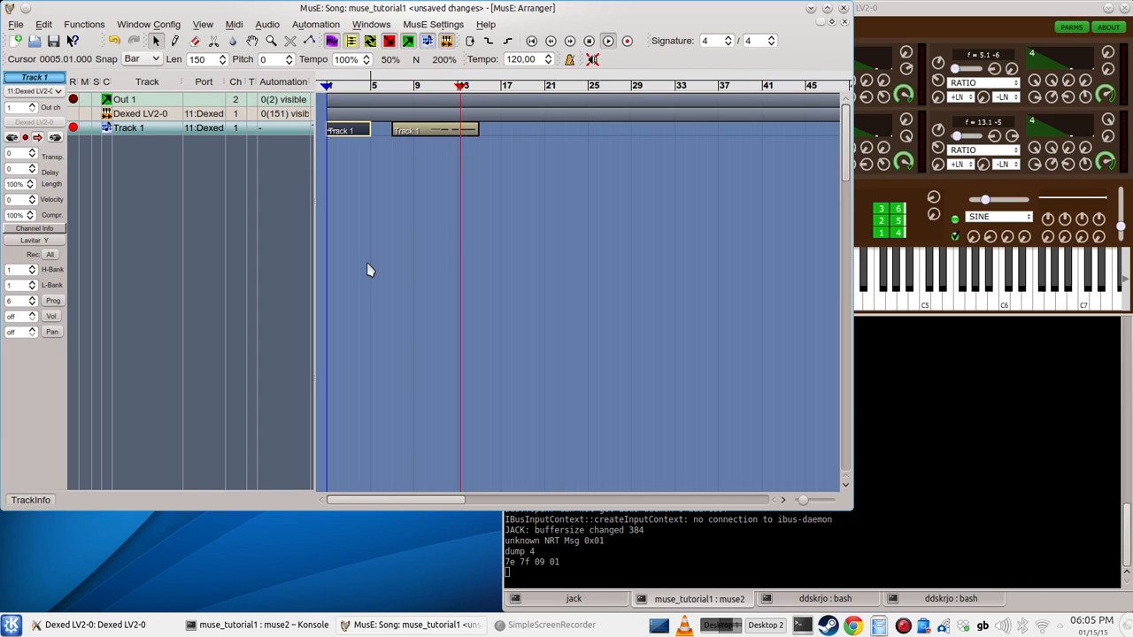
pyautogui.press('space')
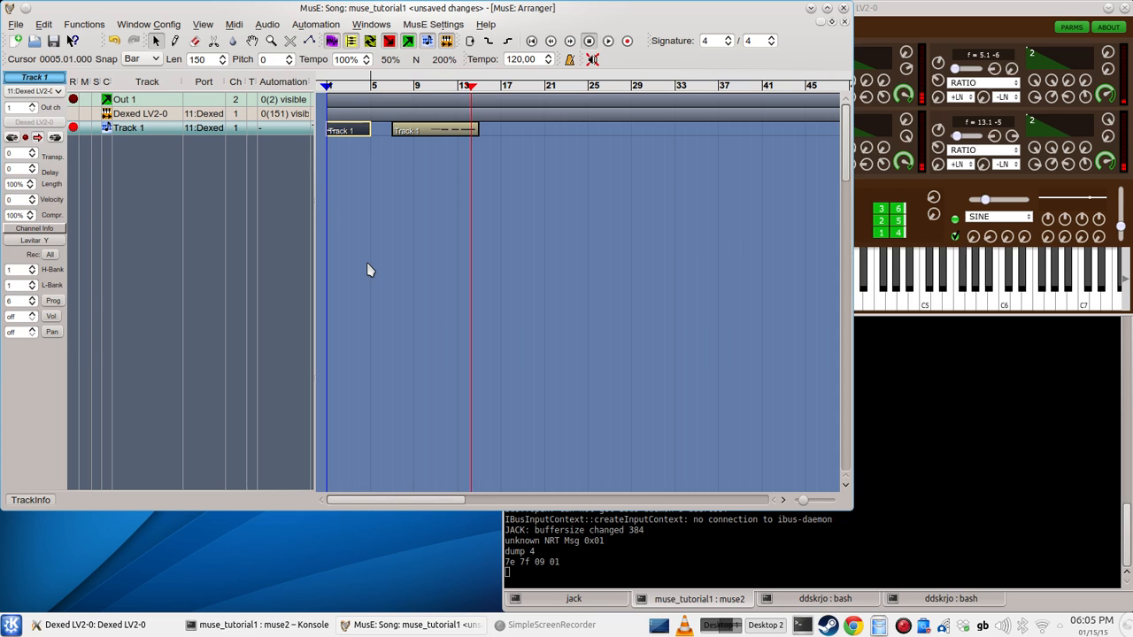
# Step: Open the recorded part in the piano roll, raise the third chord's middle note to pitch 61 at 12.03.000, and audition it
pyautogui.doubleClick(430, 131)
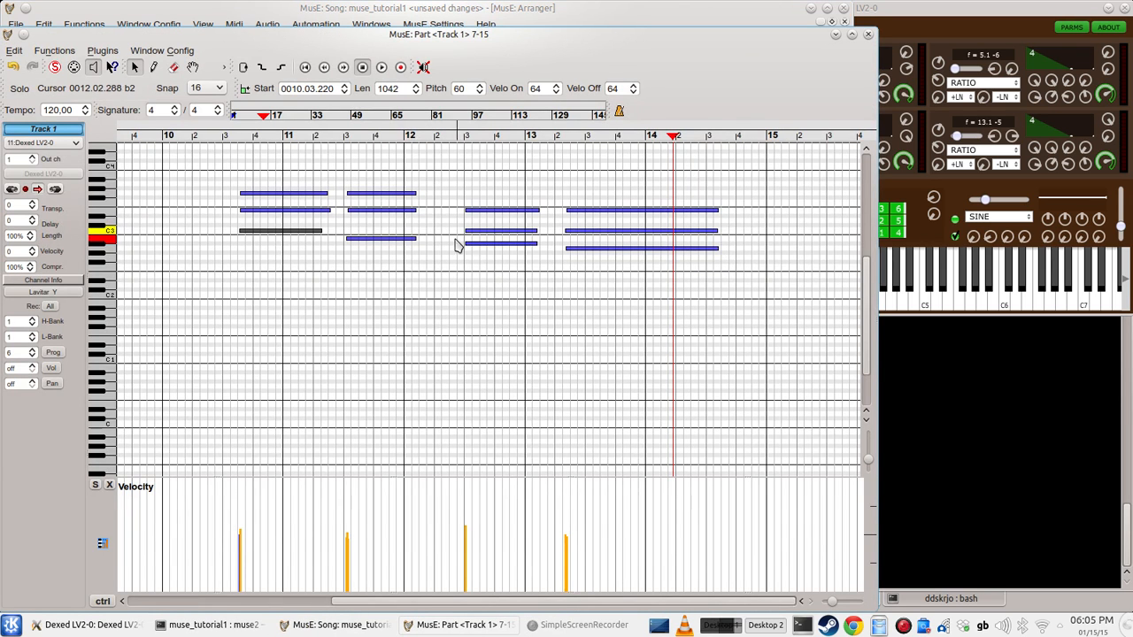
pyautogui.click(474, 244)
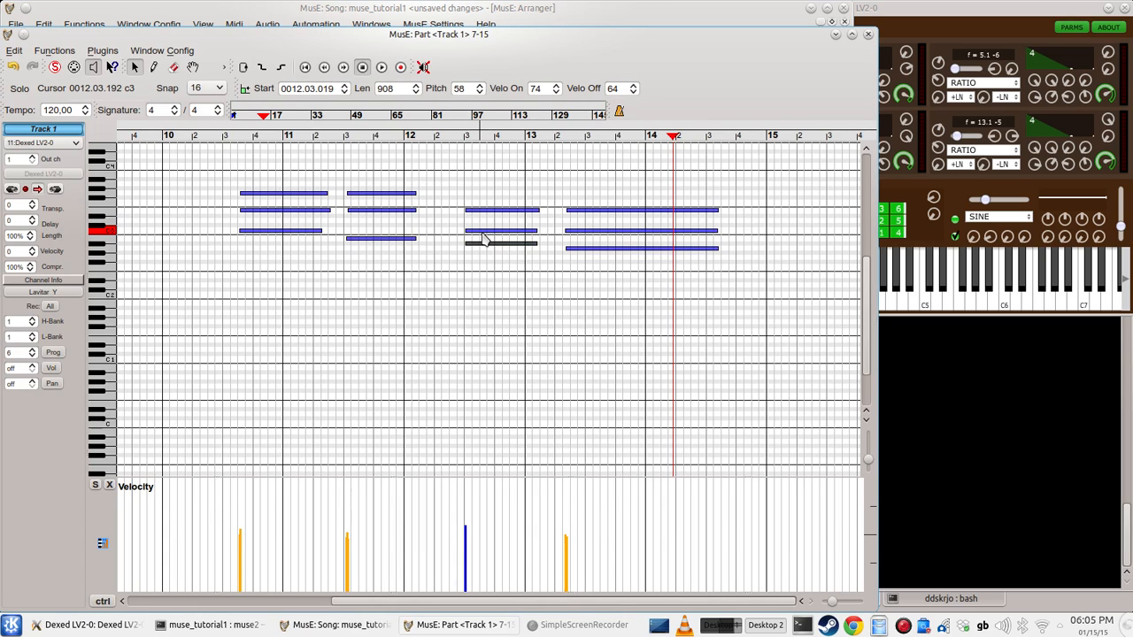
pyautogui.click(476, 231)
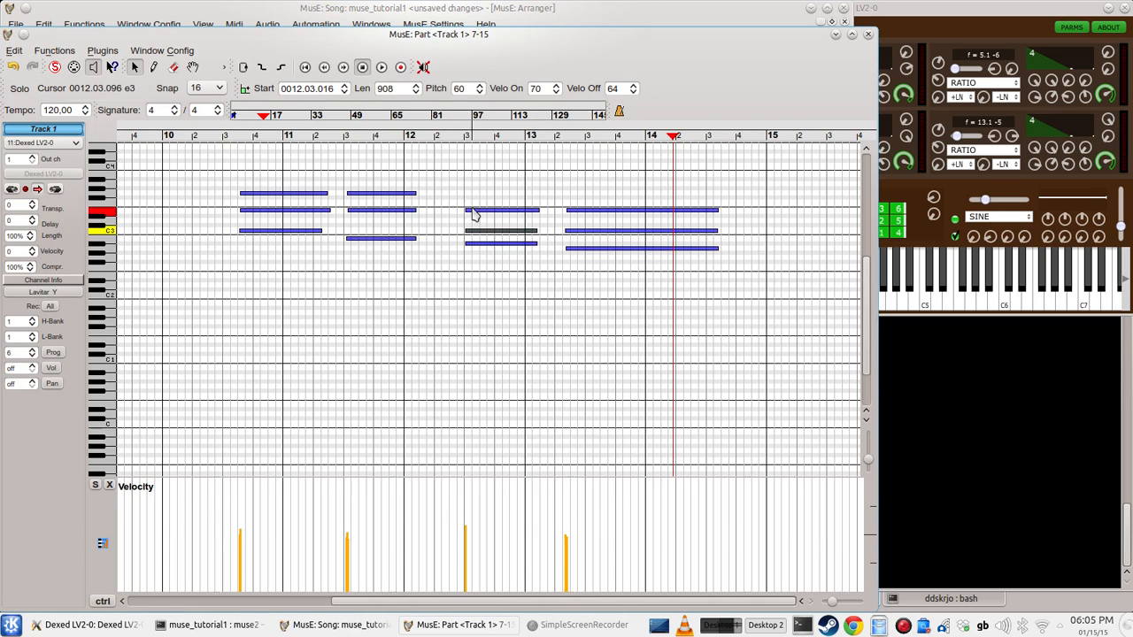
pyautogui.click(472, 211)
pyautogui.click(473, 237)
pyautogui.moveTo(472, 232); pyautogui.dragTo(470, 226)
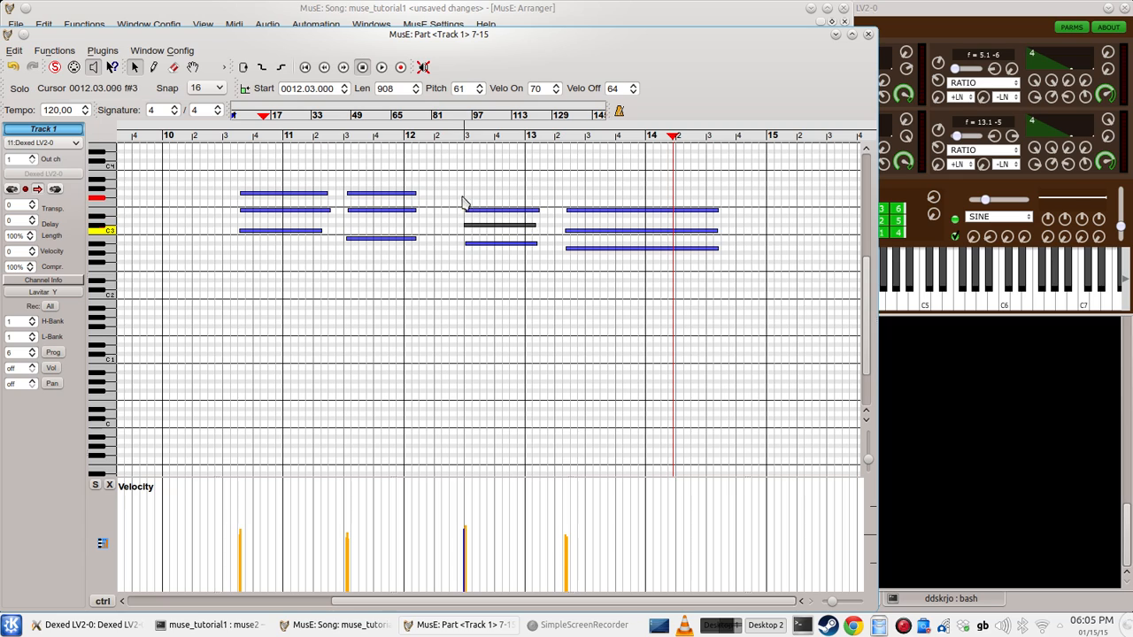
pyautogui.click(448, 135)
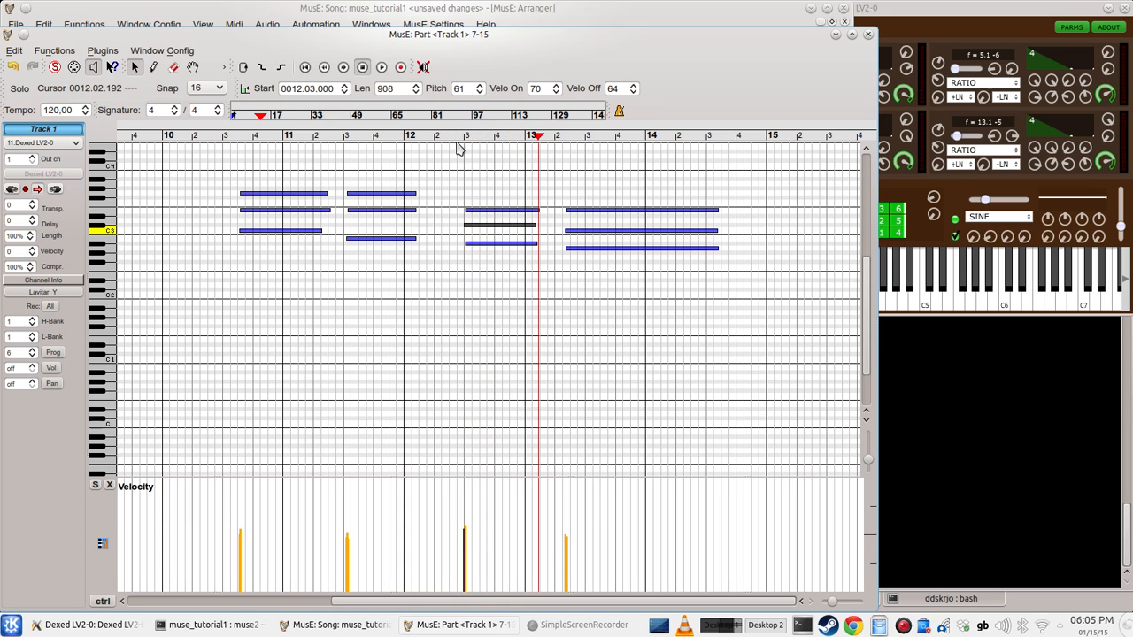
# Step: Raise the third chord's top note to pitch 65 and play back from just before beat 3 of bar 12
pyautogui.moveTo(493, 212); pyautogui.dragTo(492, 209)
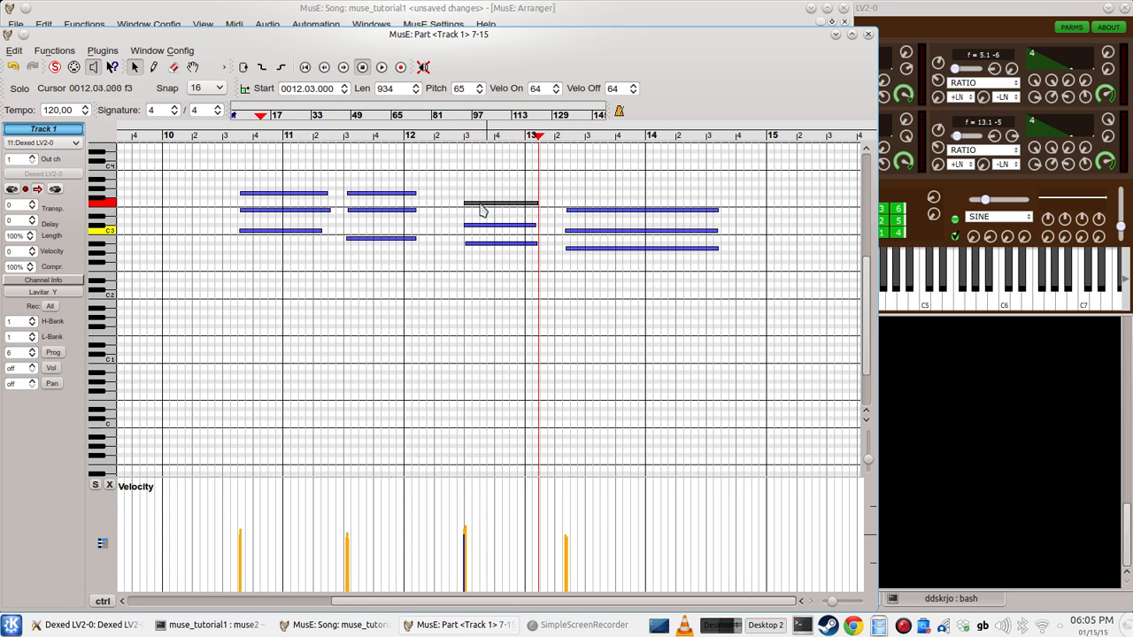
pyautogui.click(451, 134)
pyautogui.press('space')
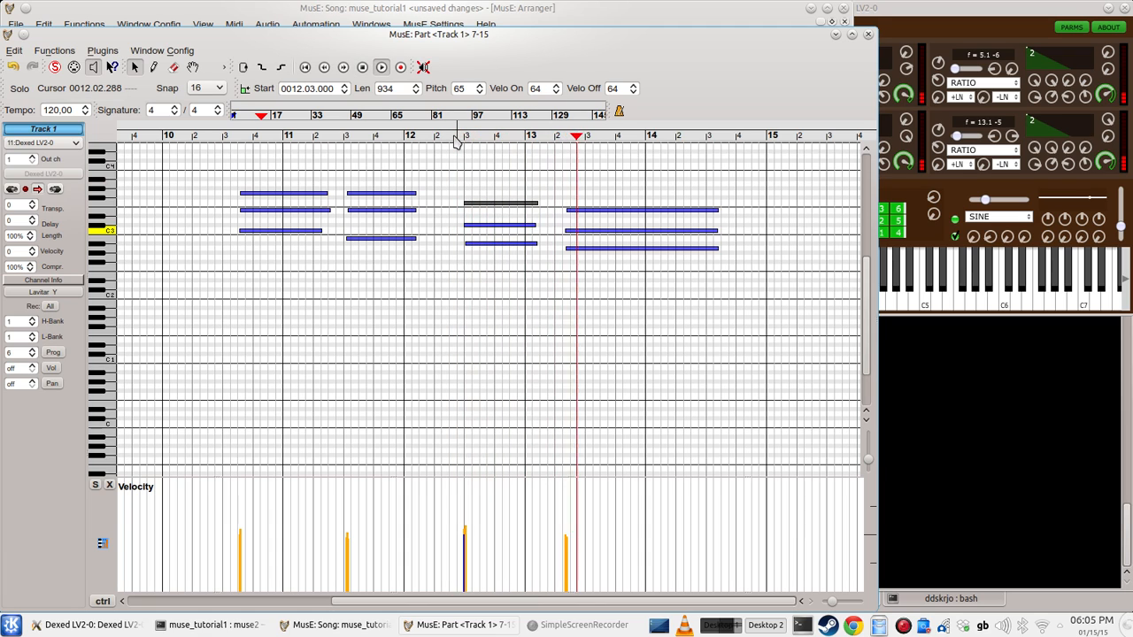
pyautogui.press('space')
# Step: Play back the chords from beat 3 of bar 10 and return to the arranger, placing the song position at bar 16
pyautogui.click(228, 134)
pyautogui.press('space')
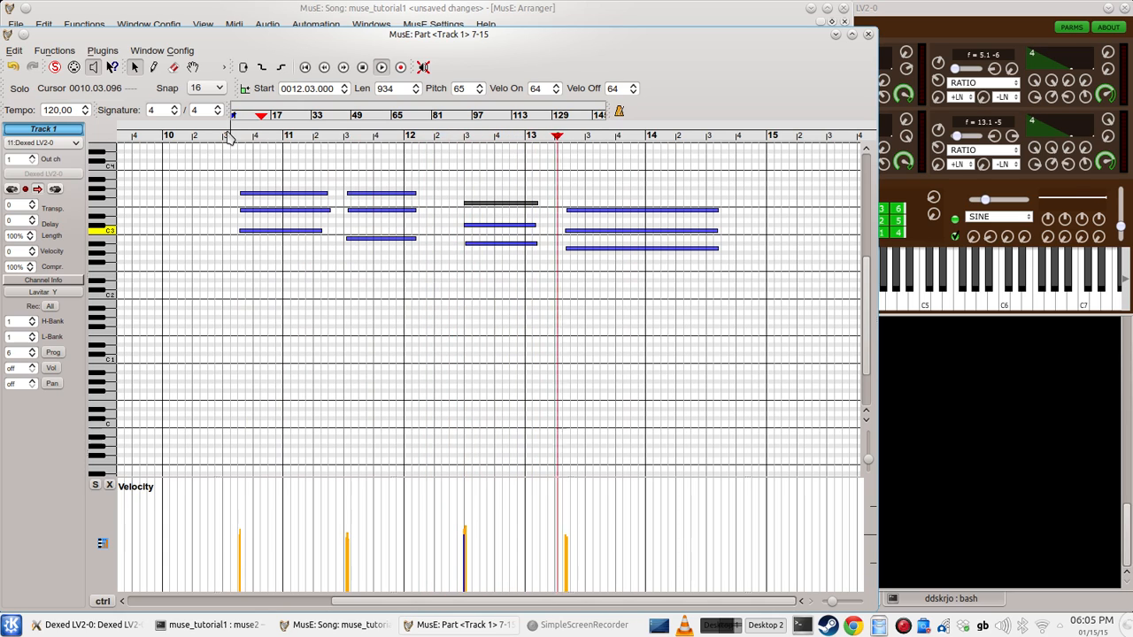
pyautogui.press('space')
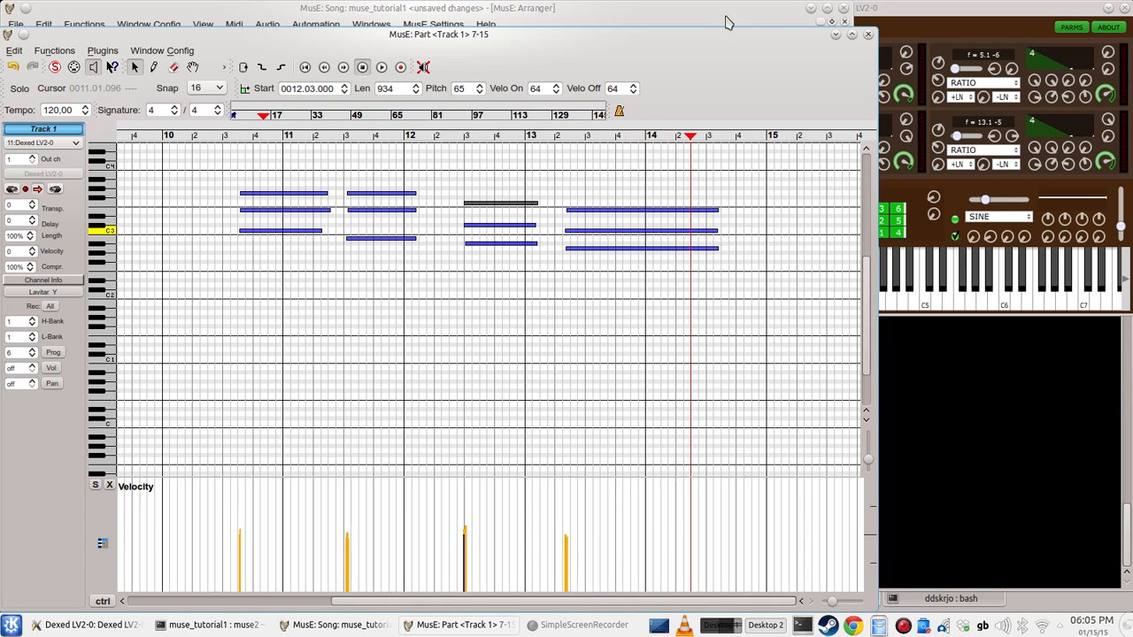
pyautogui.click(868, 35)
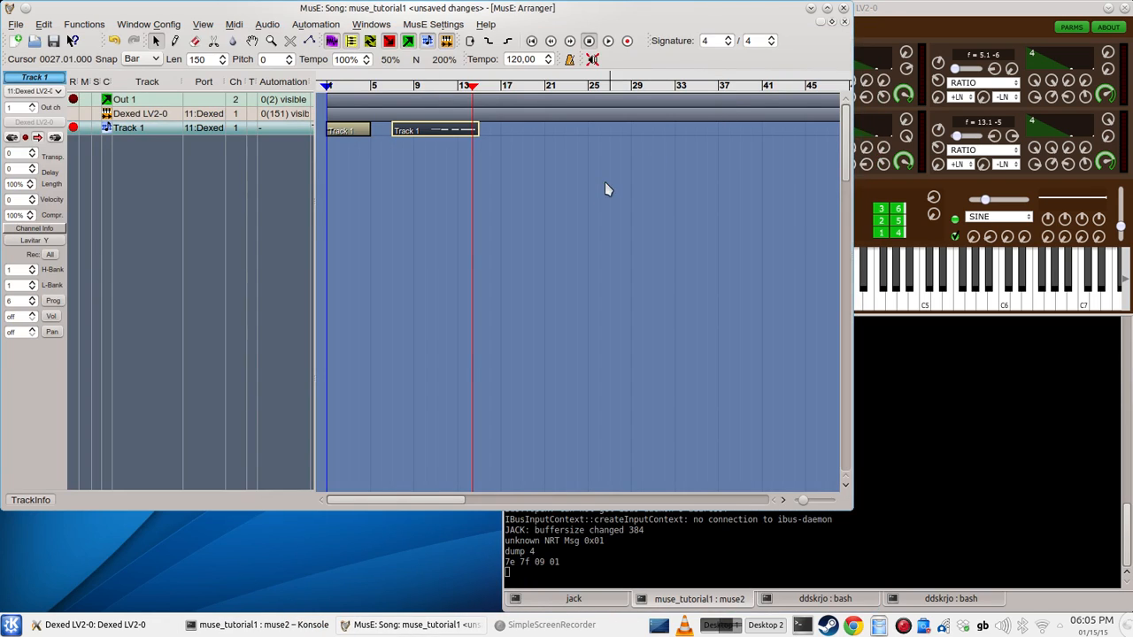
pyautogui.click(492, 86)
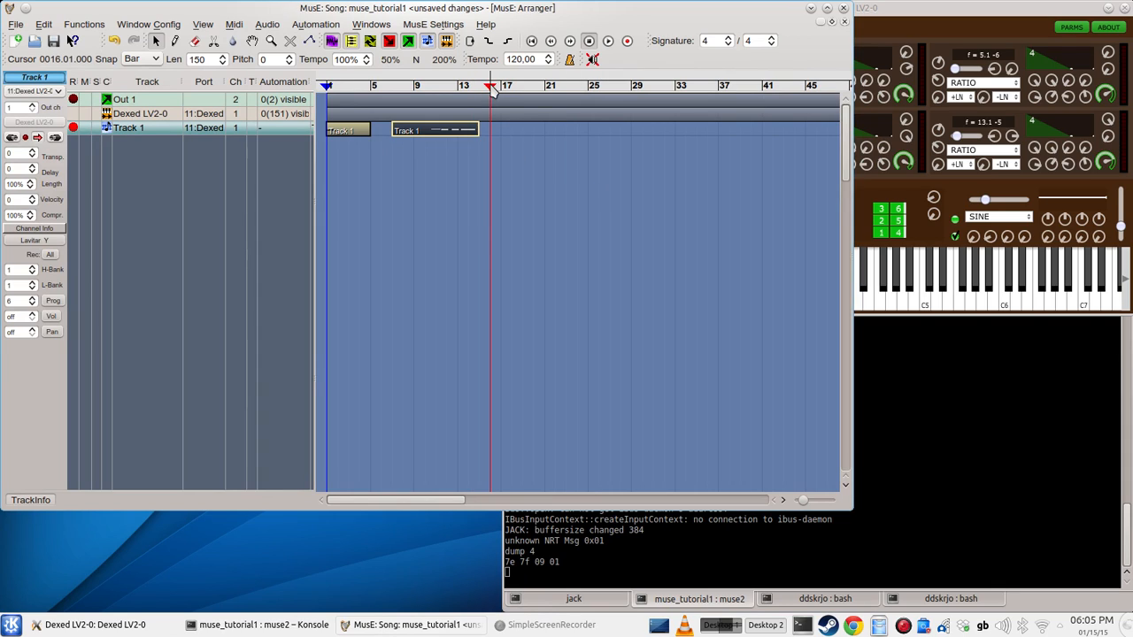